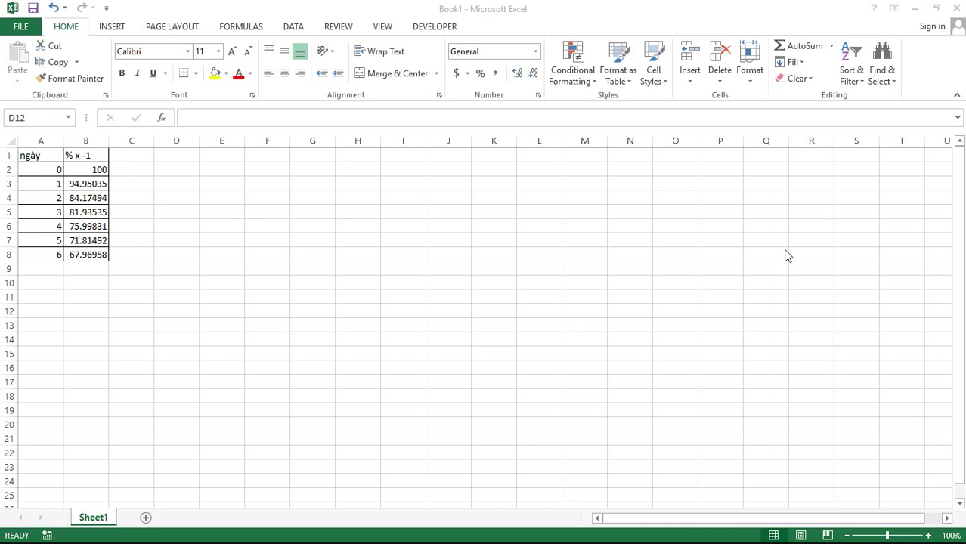
# Select the data in A1:B8 and insert a markers-only scatter chart
pyautogui.click(38, 157)
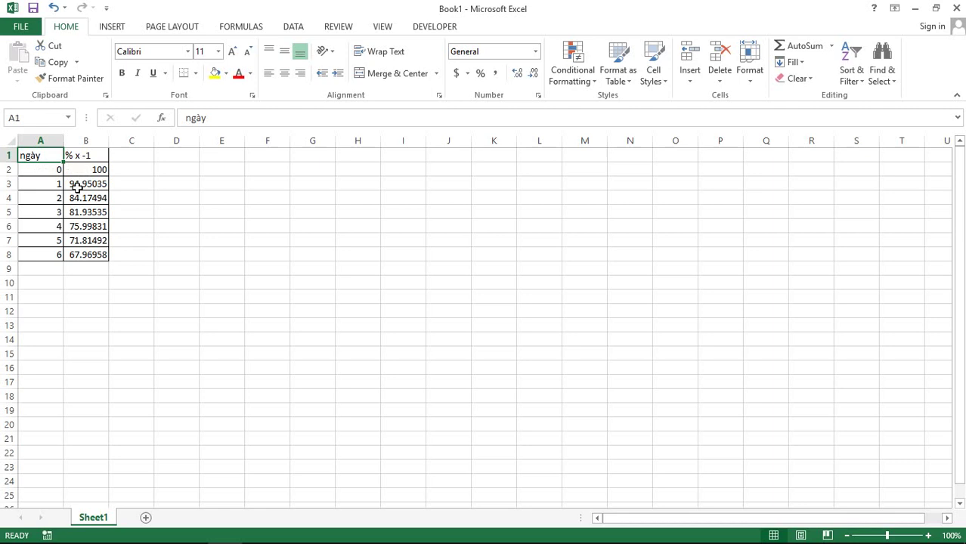
pyautogui.click(46, 157)
pyautogui.moveTo(45, 157); pyautogui.dragTo(85, 254)
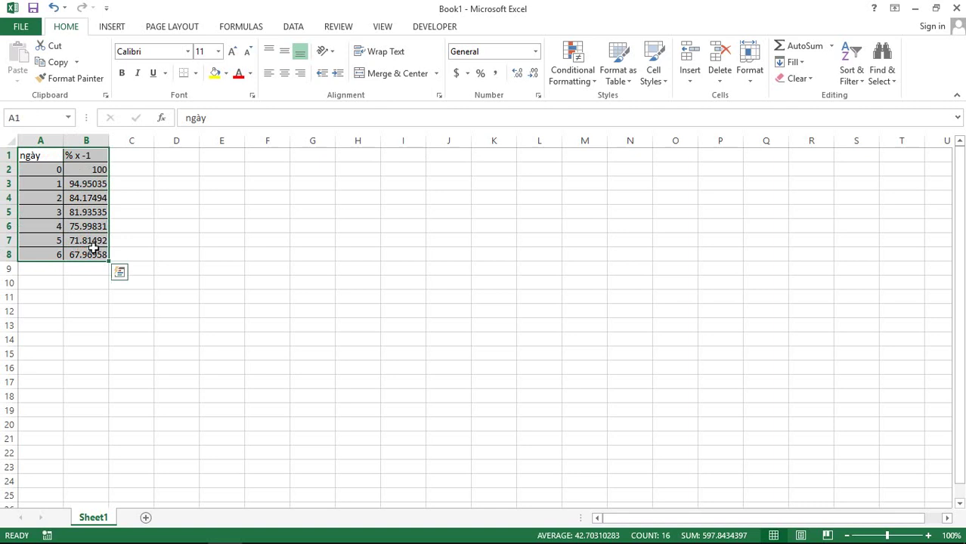
pyautogui.click(113, 30)
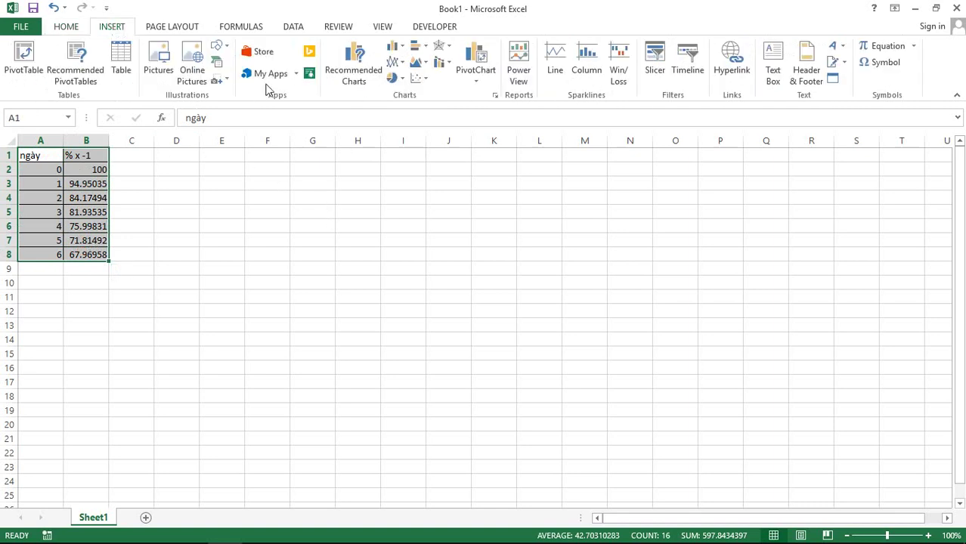
pyautogui.click(421, 81)
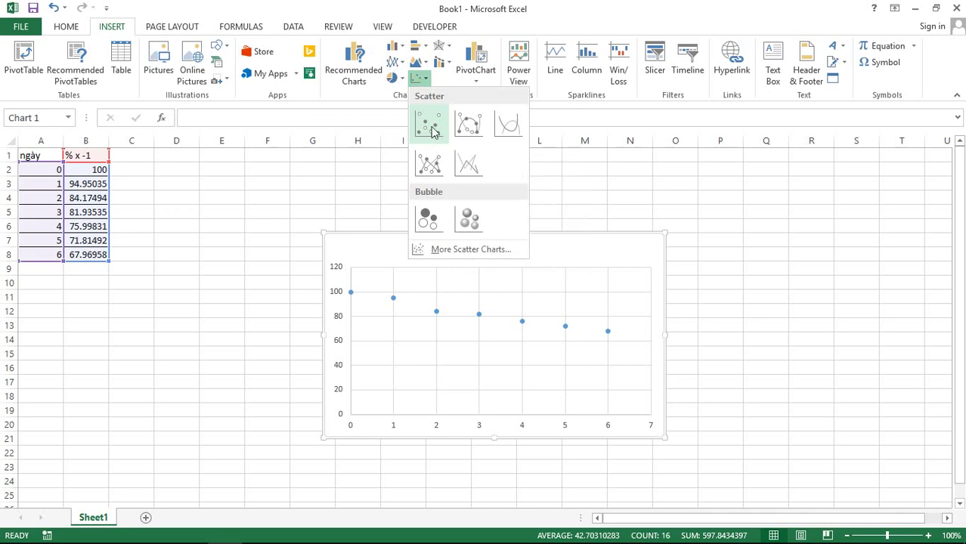
pyautogui.click(432, 130)
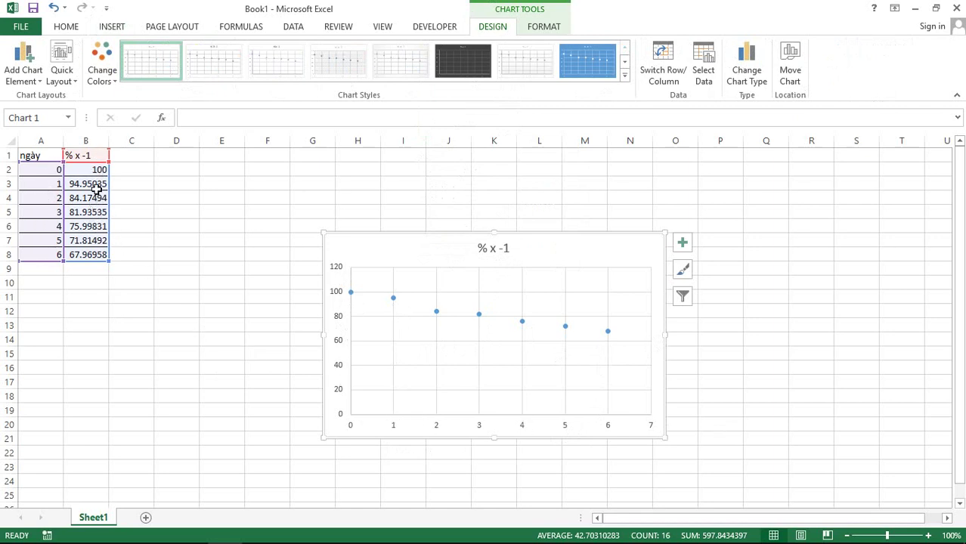
# Add a trendline to the series, try exponential then logarithmic, and dismiss the zero-value warning
pyautogui.rightClick(436, 313)
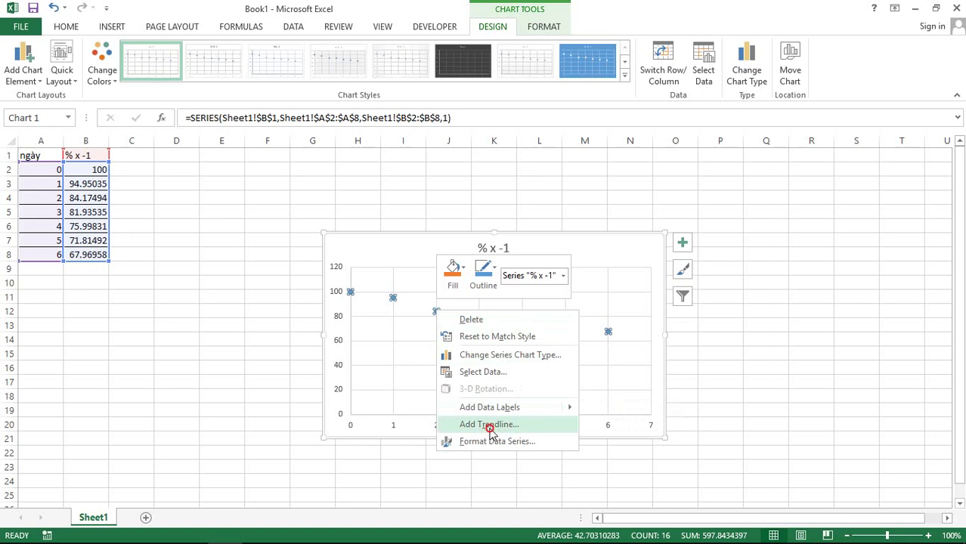
pyautogui.click(490, 426)
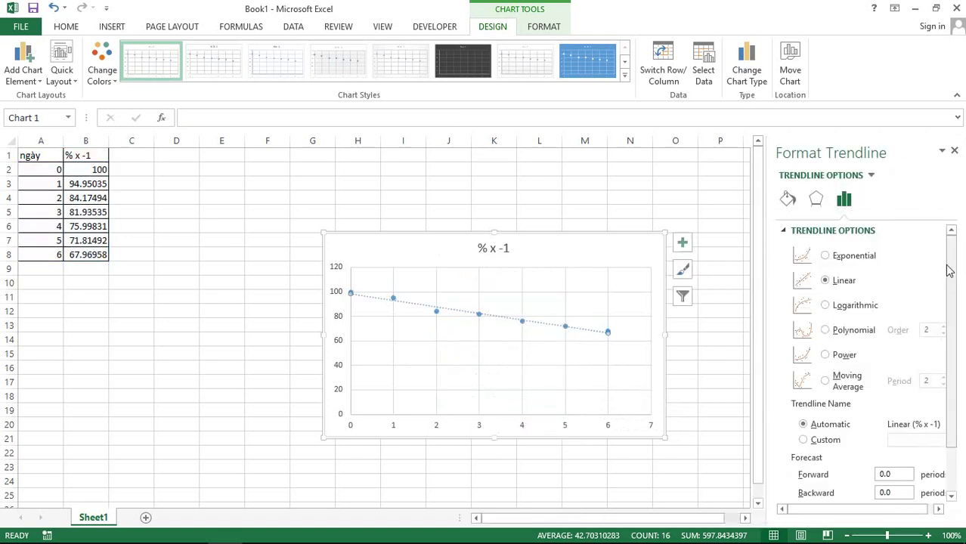
pyautogui.moveTo(949, 270); pyautogui.dragTo(949, 257)
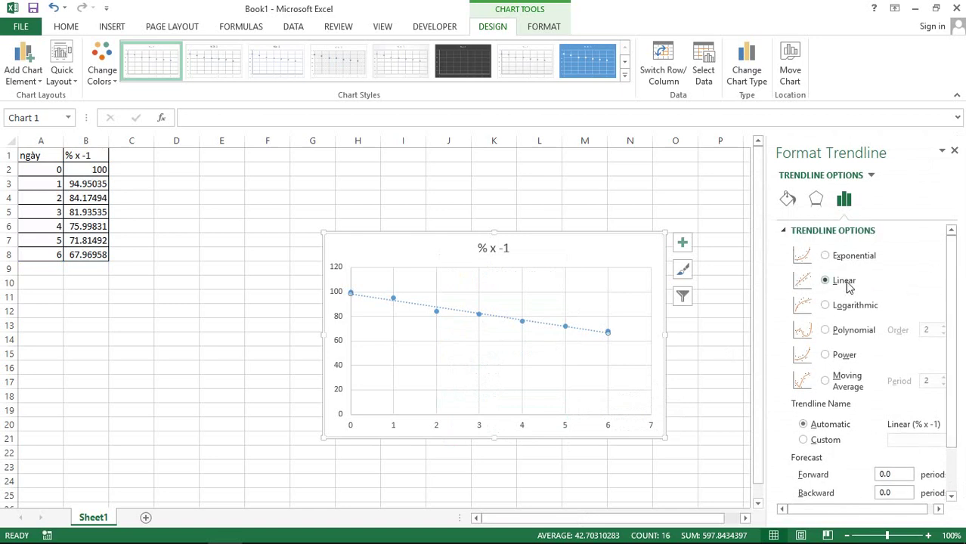
pyautogui.click(840, 258)
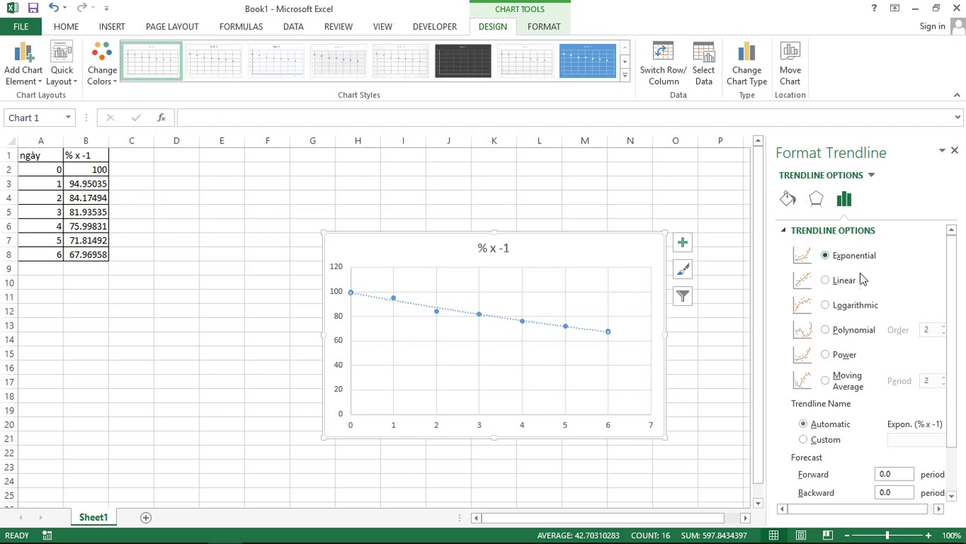
pyautogui.click(854, 310)
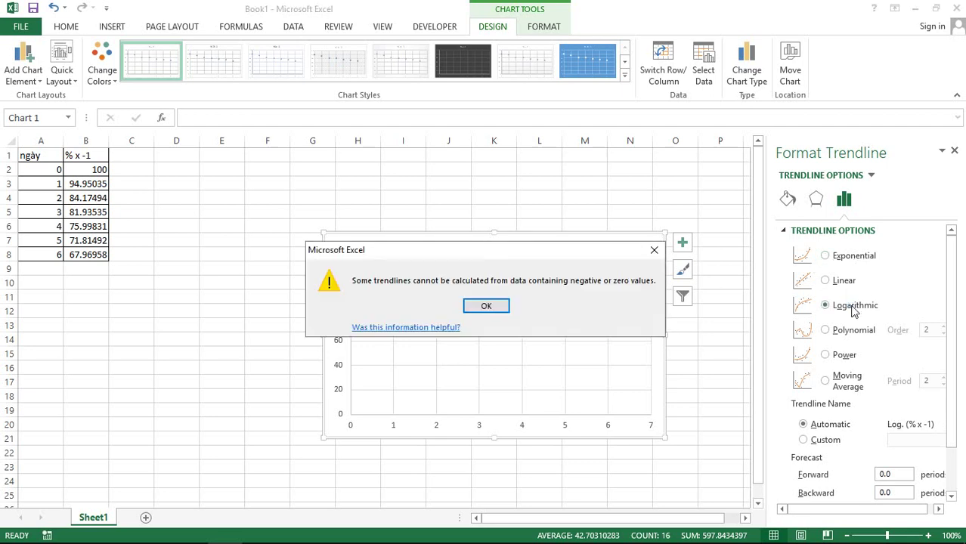
pyautogui.click(654, 250)
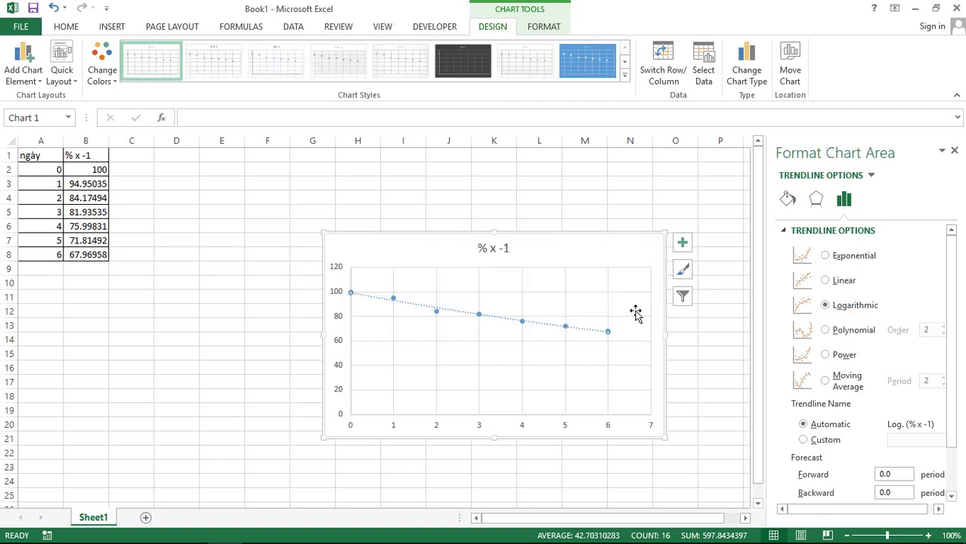
# Add a polynomial trendline of order 2 to the scatter chart's data series
pyautogui.click(479, 316)
pyautogui.rightClick(479, 316)
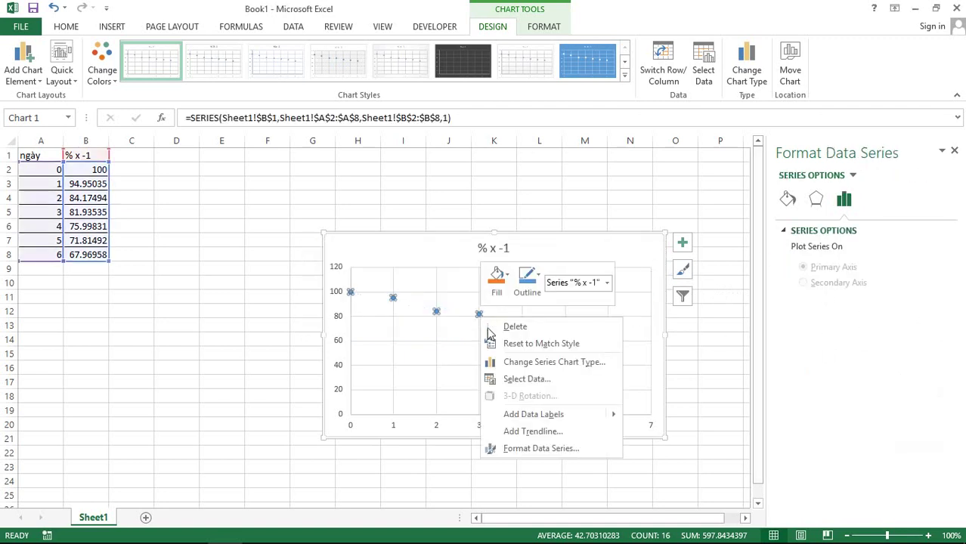
pyautogui.click(516, 432)
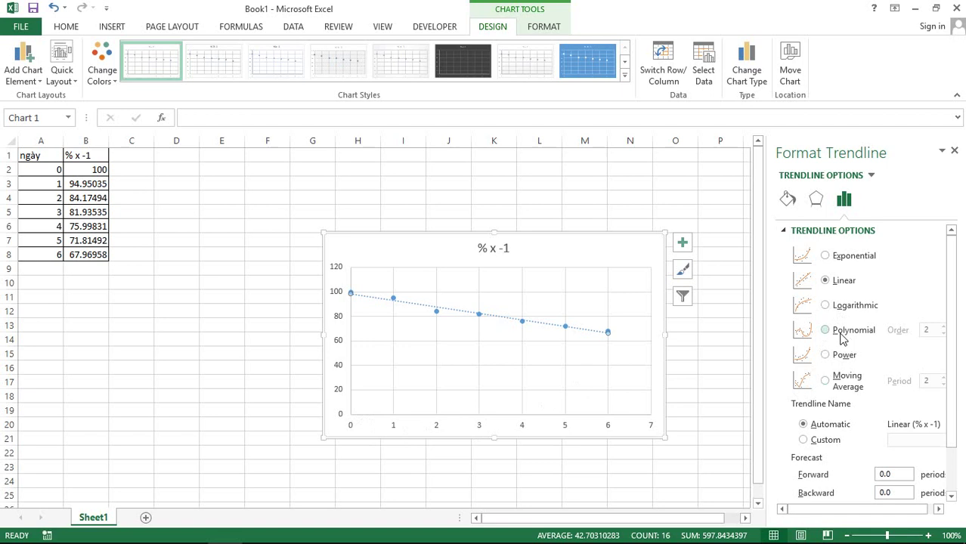
pyautogui.click(841, 335)
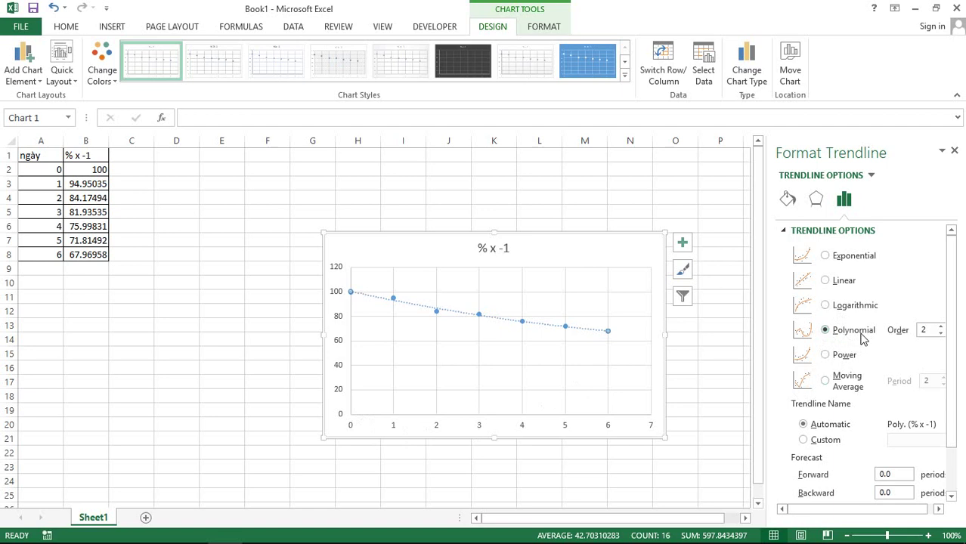
pyautogui.click(922, 335)
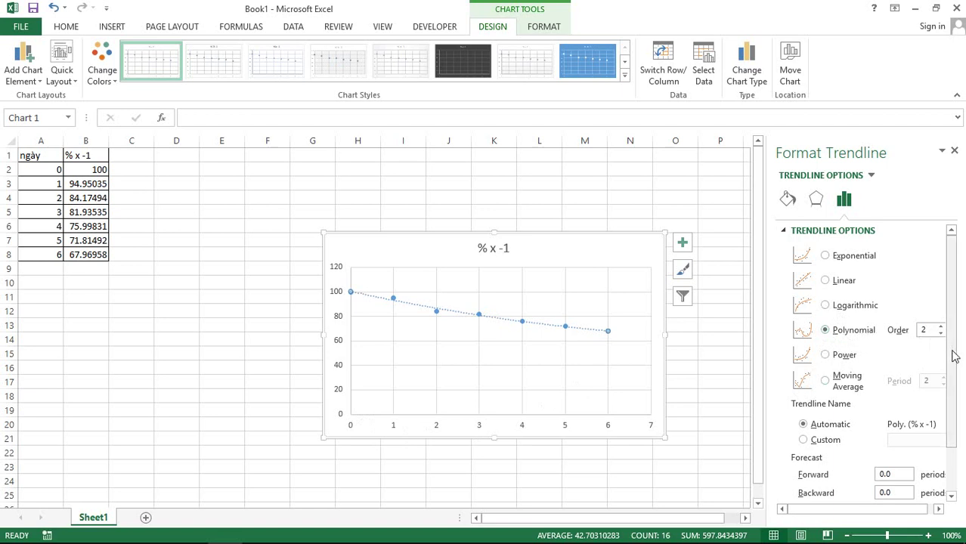
pyautogui.click(956, 456)
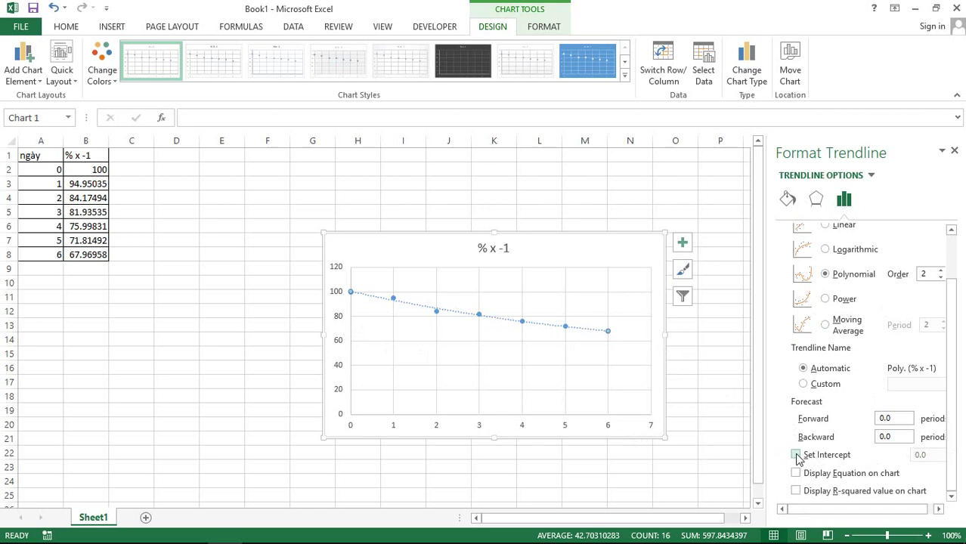
# Leave the intercept unset and display the trendline equation and R² = 0.9872 on the chart
pyautogui.click(796, 455)
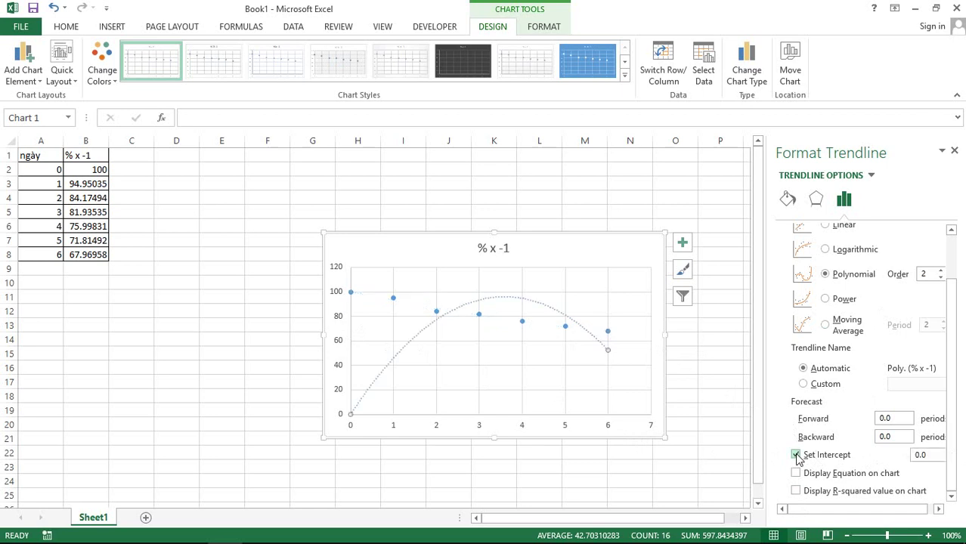
pyautogui.click(796, 455)
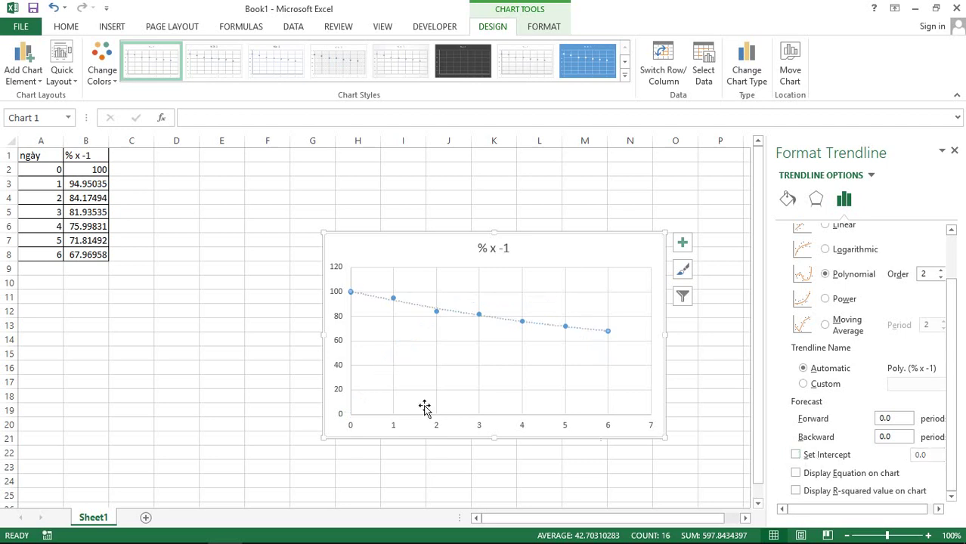
pyautogui.click(796, 473)
pyautogui.click(796, 491)
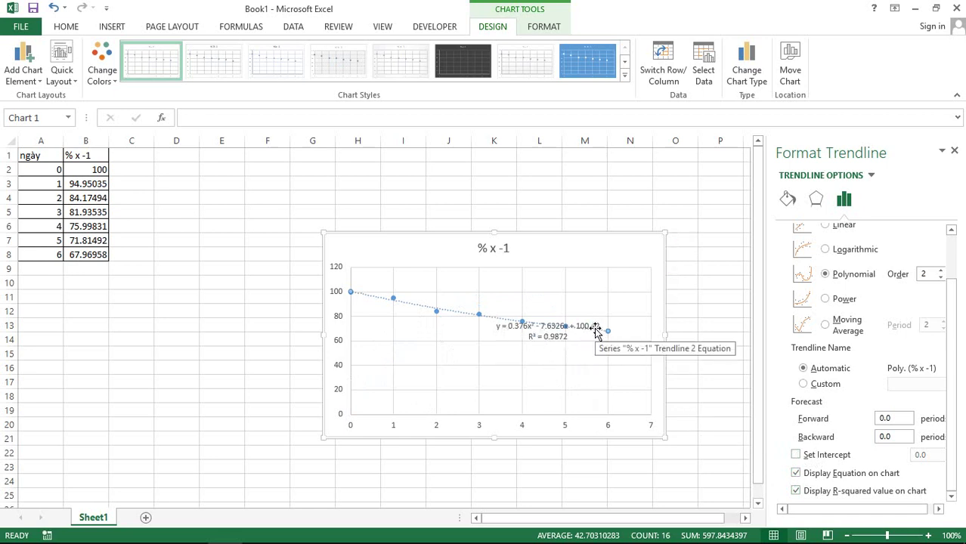
pyautogui.scroll(2, 599, 332)
pyautogui.moveTo(609, 518); pyautogui.dragTo(692, 517)
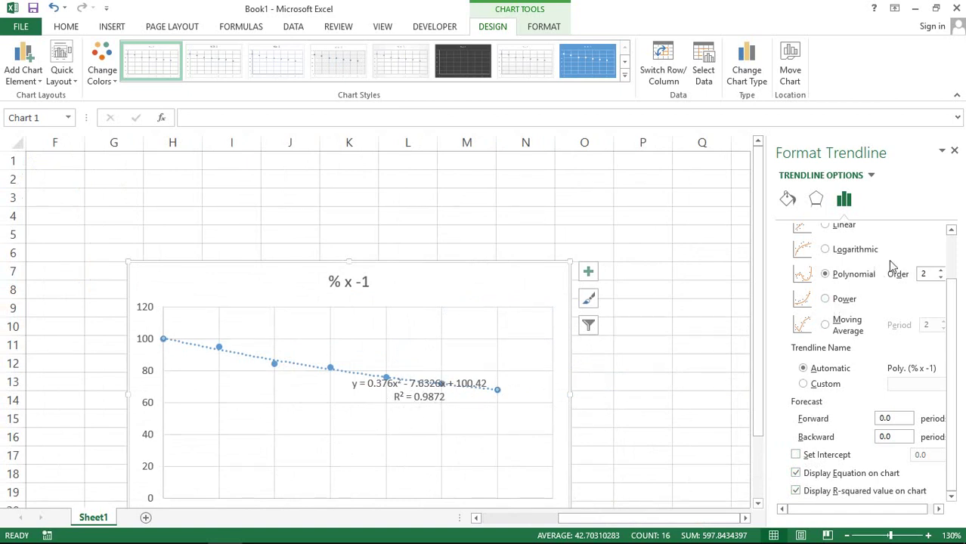
# Briefly compare a linear trendline, return to the order-2 polynomial, and close the Format Trendline pane
pyautogui.scroll(2, 945, 241)
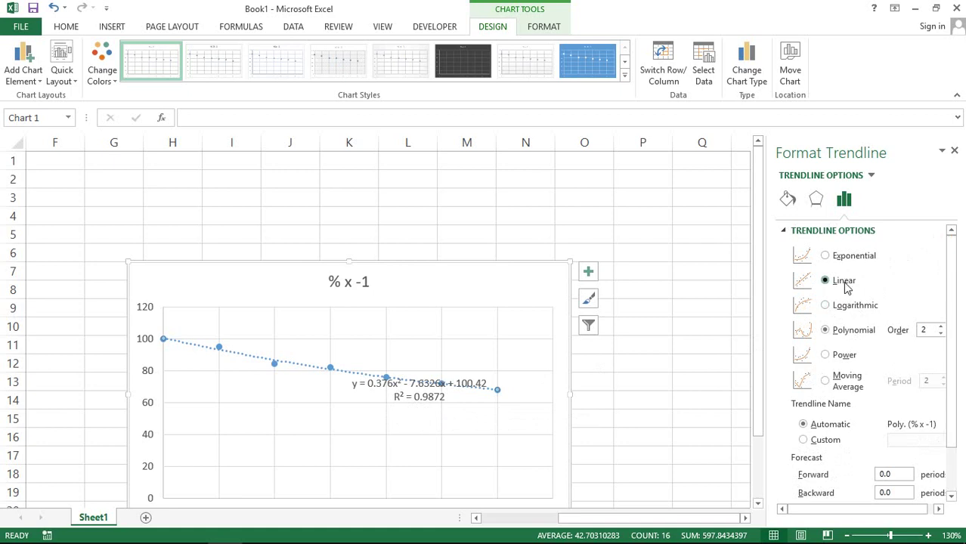
pyautogui.click(844, 281)
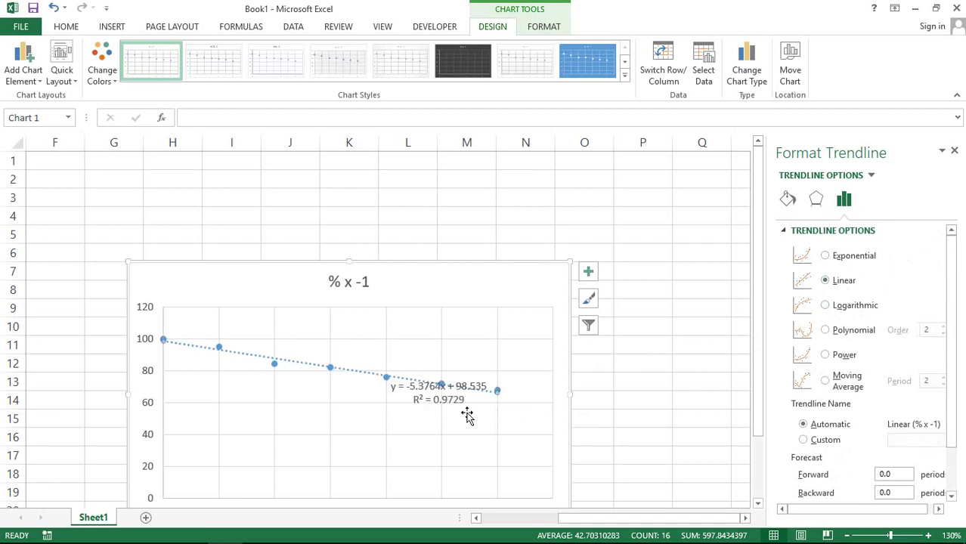
pyautogui.click(850, 331)
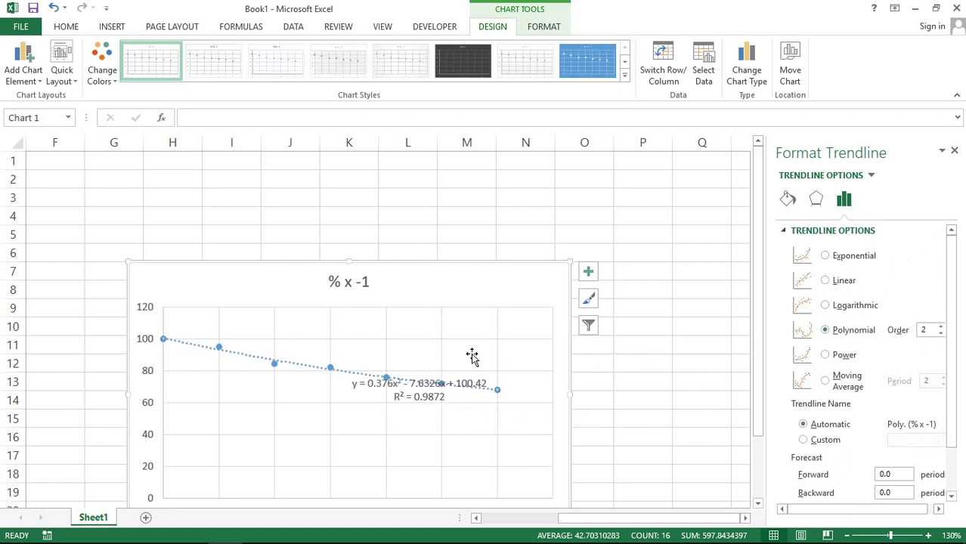
pyautogui.click(954, 151)
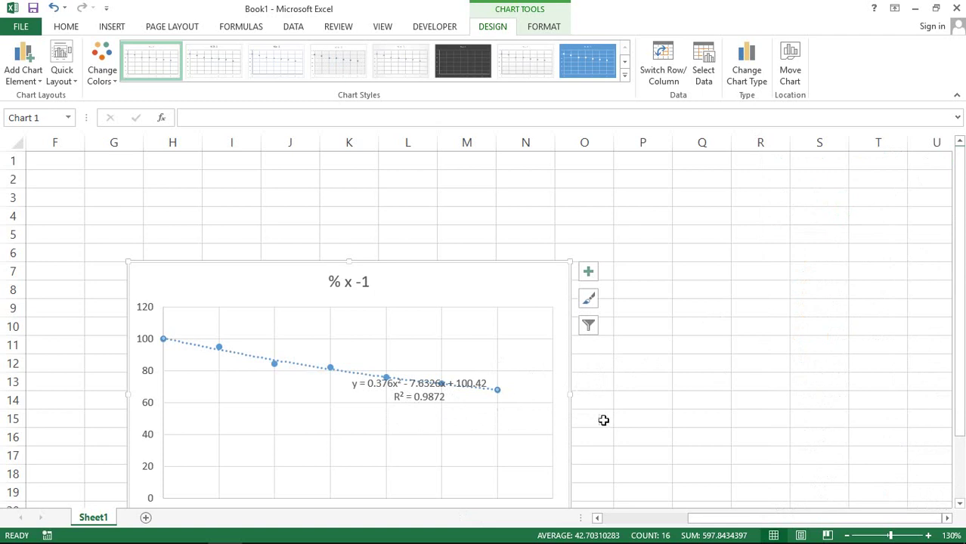
# Bring the data table and chart into view, select an empty cell, and minimize Excel
pyautogui.scroll(-1, 601, 419)
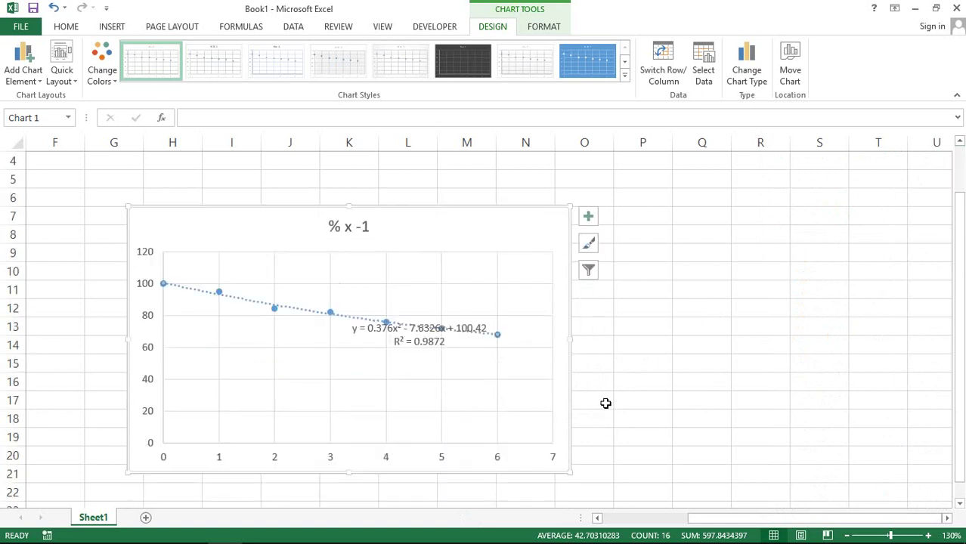
pyautogui.click(635, 521)
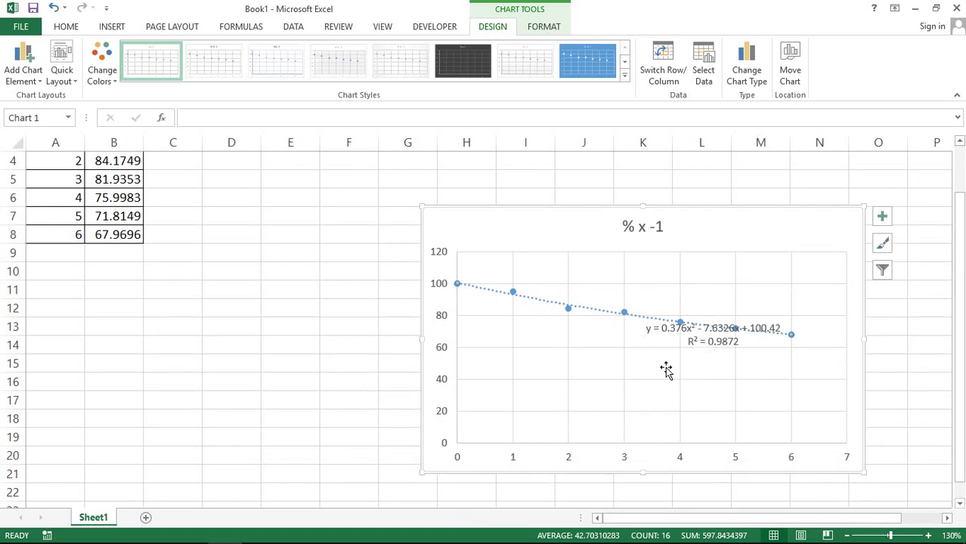
pyautogui.scroll(1, 416, 378)
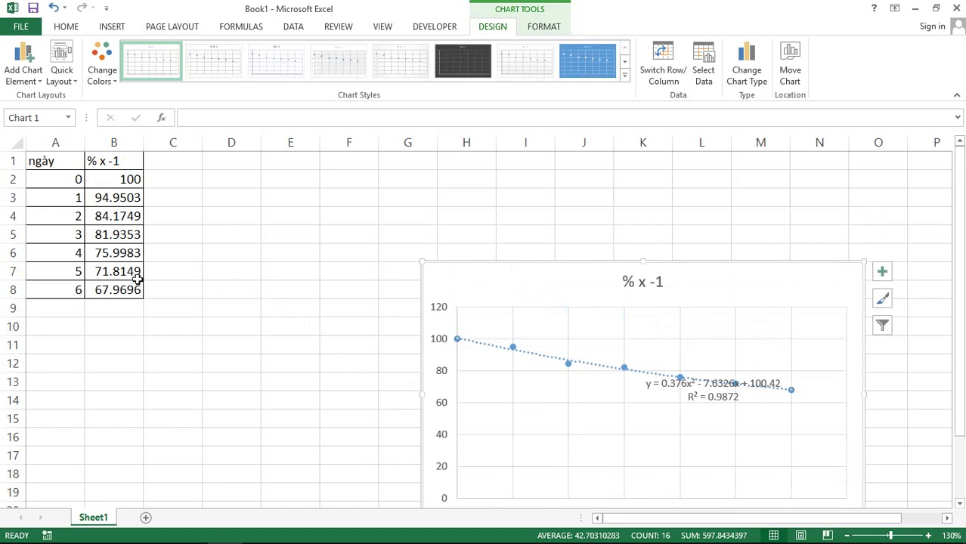
pyautogui.click(54, 163)
pyautogui.click(233, 325)
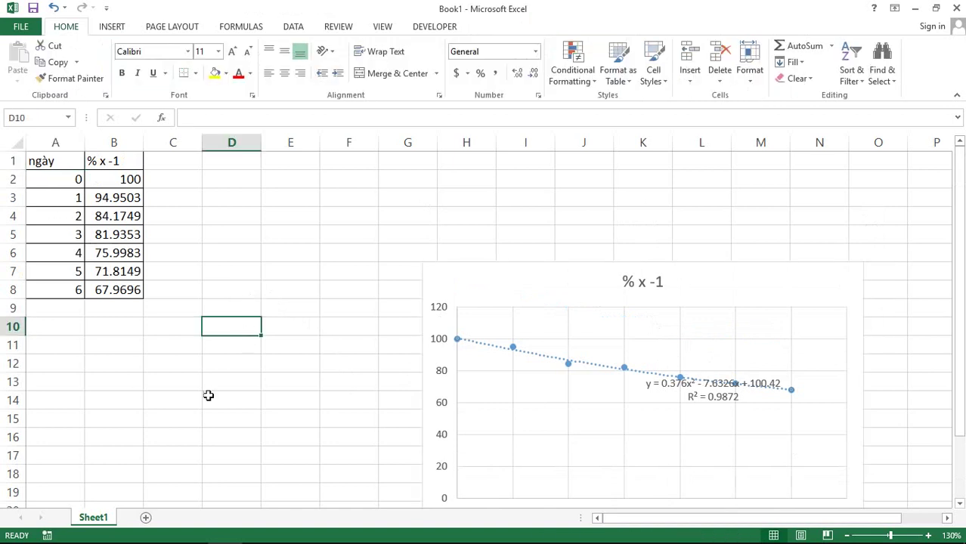
pyautogui.moveTo(269, 533)
pyautogui.click(224, 530)
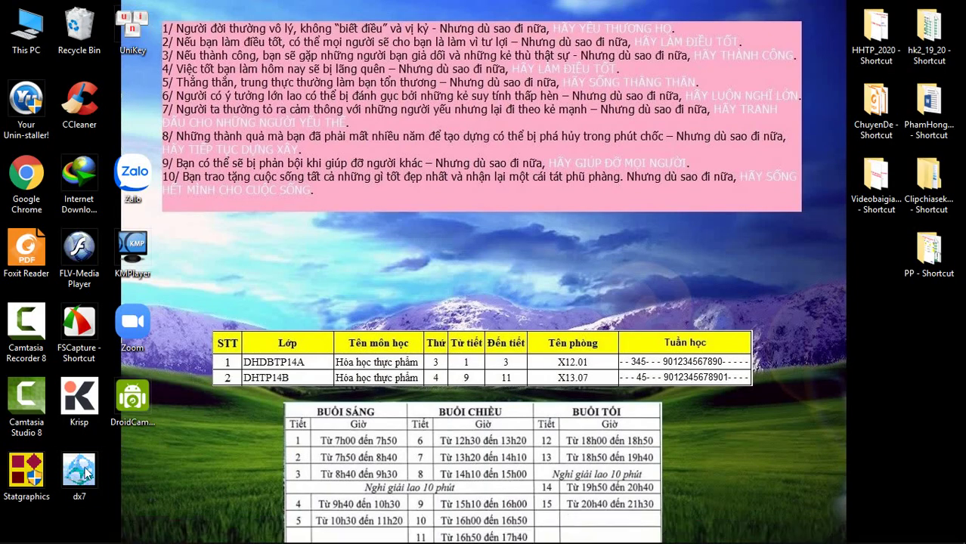
# Launch STATGRAPHICS Centurion, exit the StatWizard, and maximize the empty datasheet
pyautogui.doubleClick(43, 480)
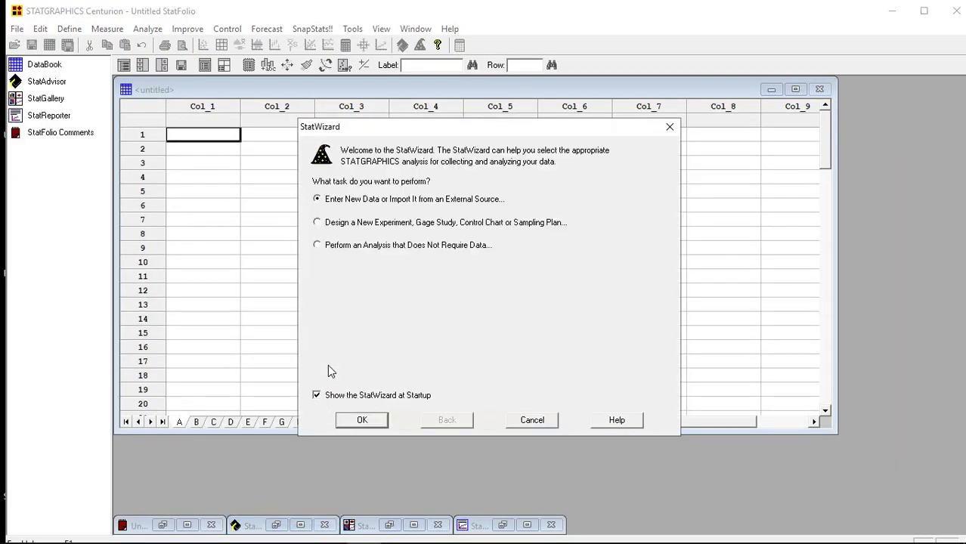
pyautogui.click(670, 129)
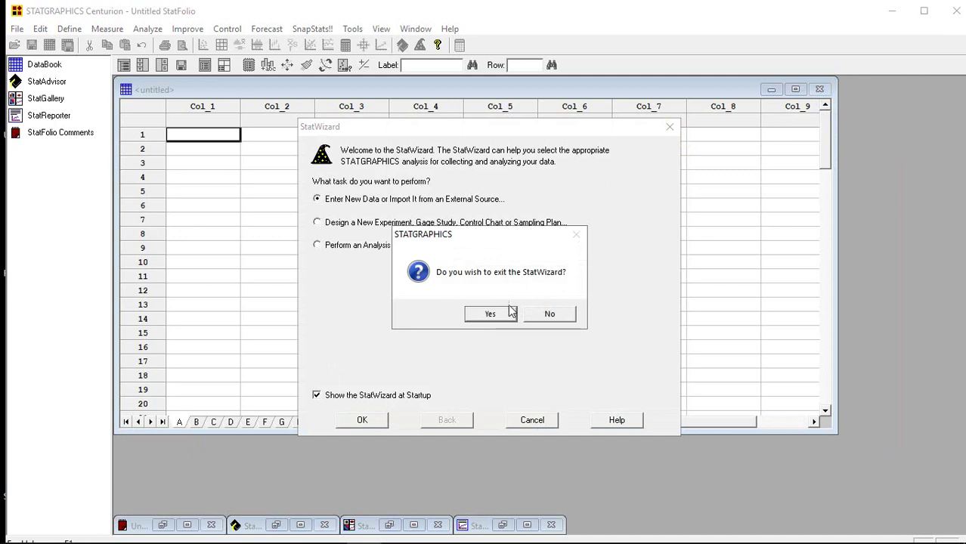
pyautogui.click(499, 316)
pyautogui.click(795, 89)
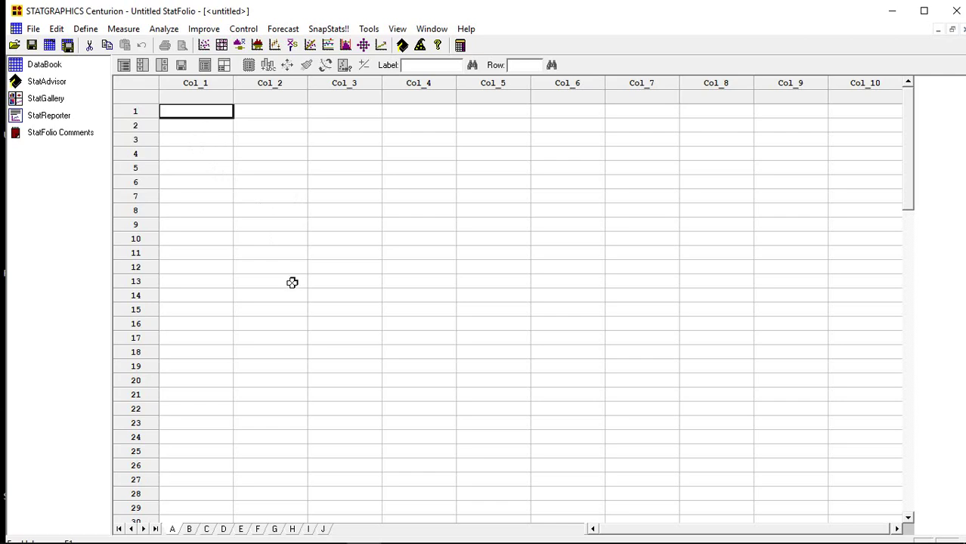
# Copy the Excel data values in A2:B8 and return to STATGRAPHICS
pyautogui.hotkey('alt', 'Tab')
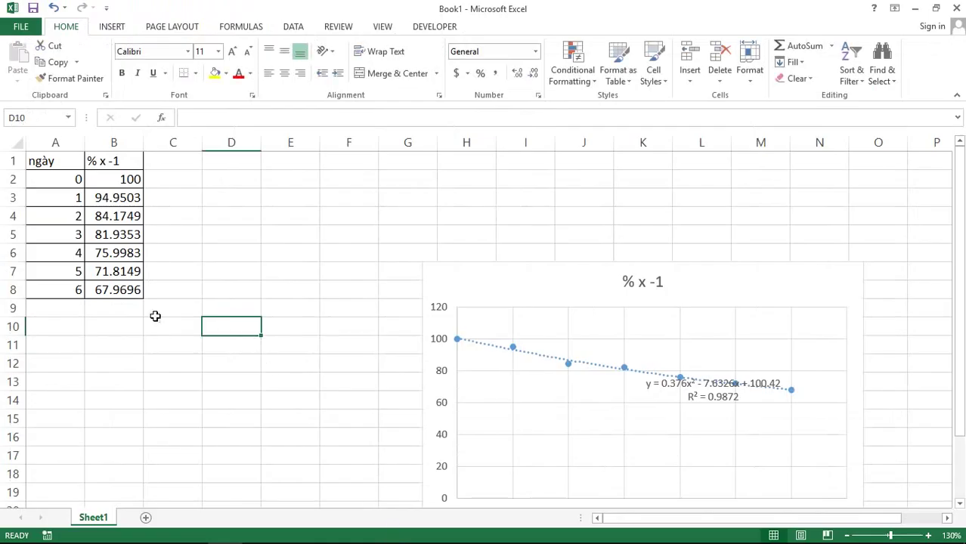
pyautogui.moveTo(62, 181); pyautogui.dragTo(122, 292)
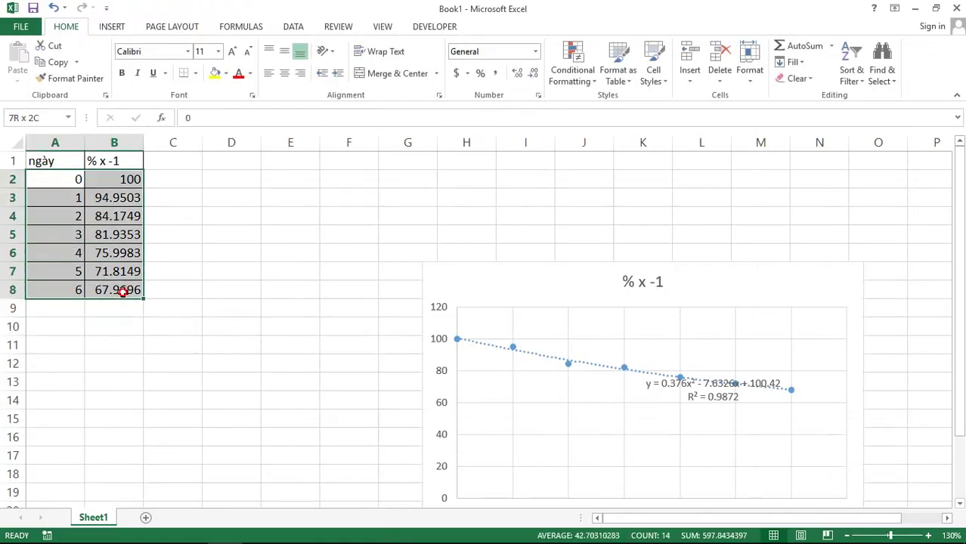
pyautogui.rightClick(122, 292)
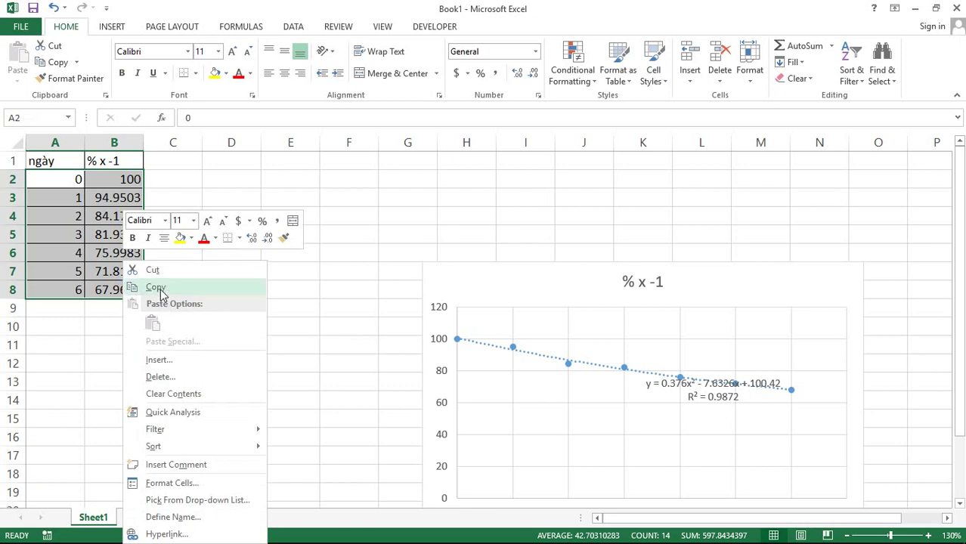
pyautogui.click(156, 286)
pyautogui.hotkey('alt', 'Tab')
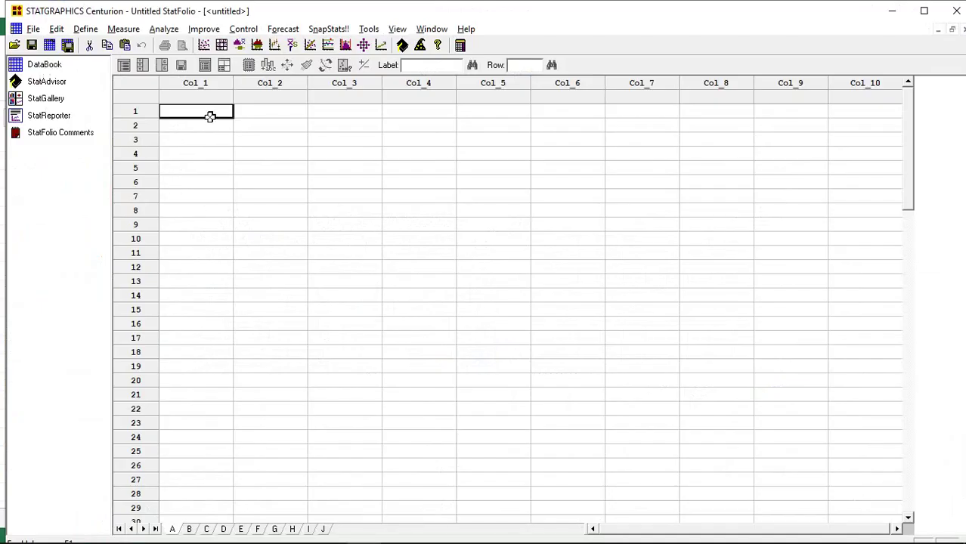
# Paste the copied days 0–6 and percentage values into Col_1 and Col_2, rows 1–7
pyautogui.rightClick(210, 114)
pyautogui.click(249, 192)
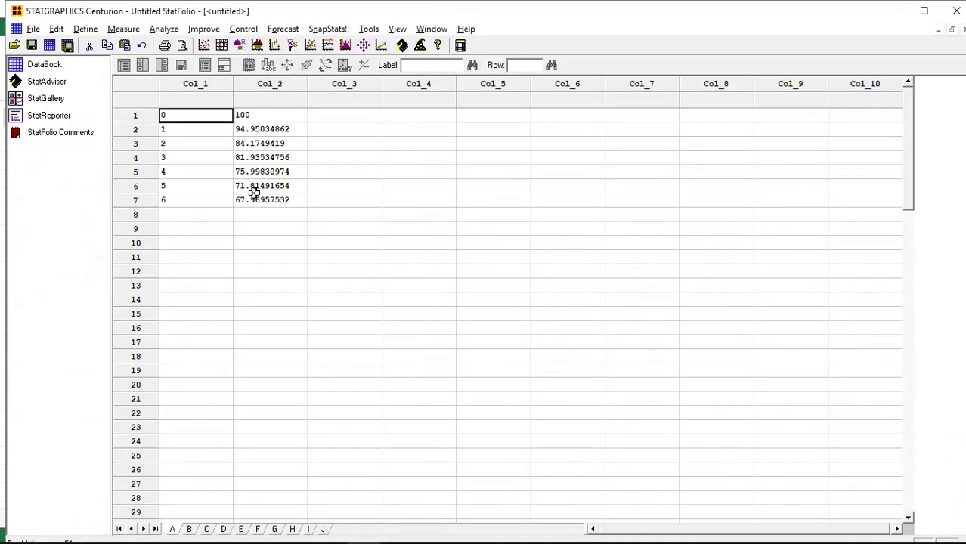
pyautogui.click(292, 248)
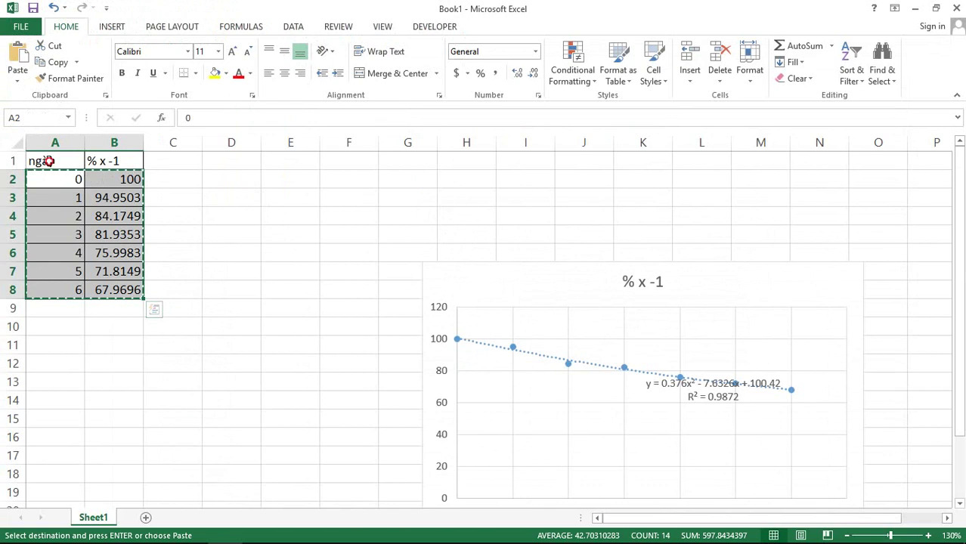
pyautogui.click(53, 160)
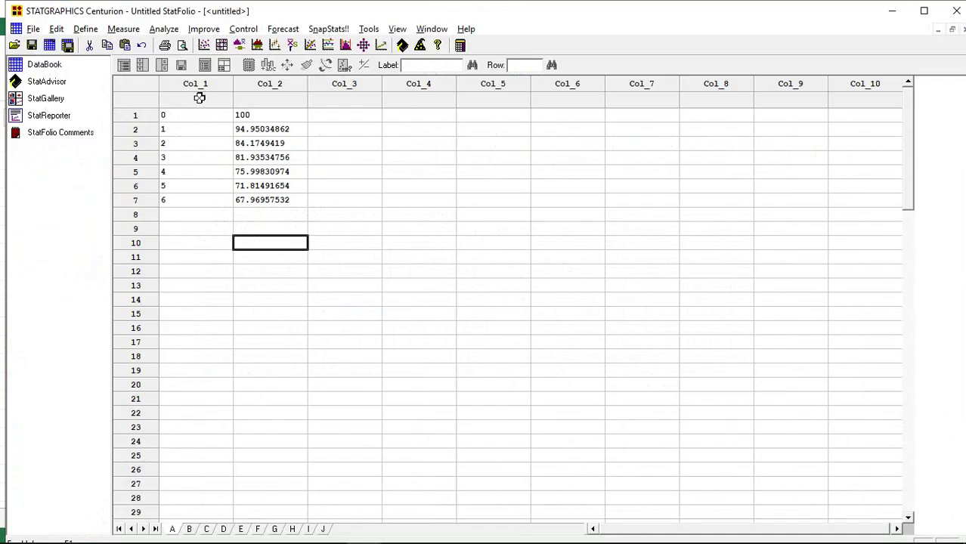
# Rename the first datasheet column to ngay
pyautogui.doubleClick(199, 83)
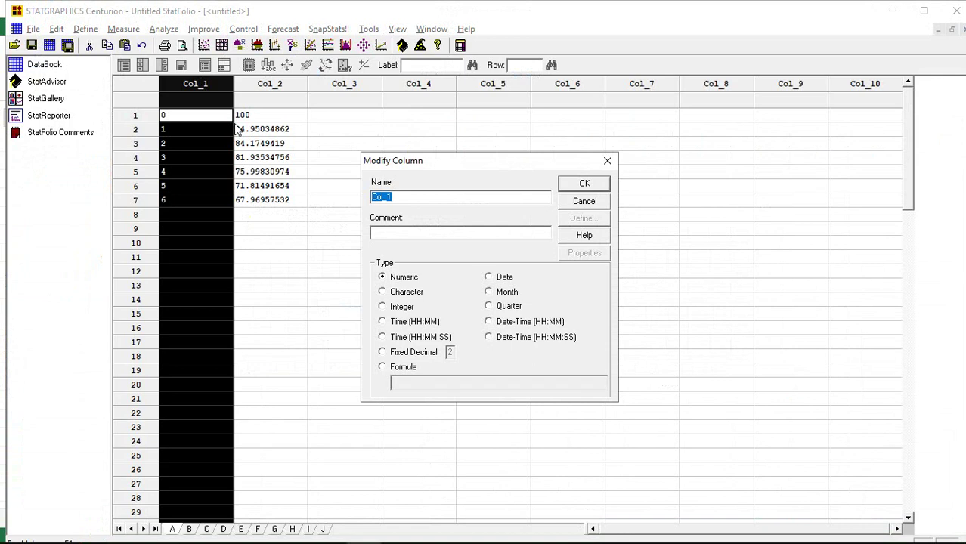
pyautogui.write('ngay')
pyautogui.press('Return')
pyautogui.click(263, 158)
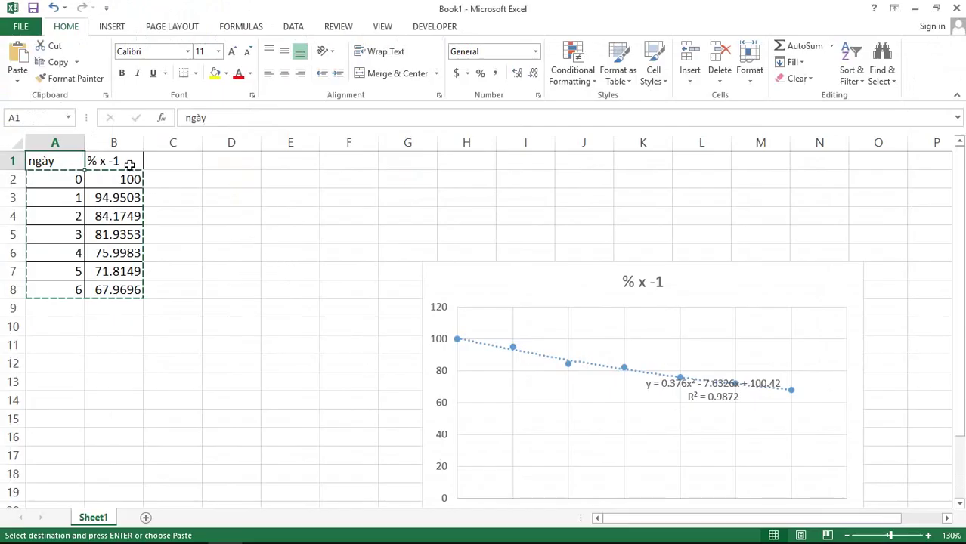
# Name the second column '% x -1', copied from the Excel header, which triggers an invalid-name warning
pyautogui.click(130, 165)
pyautogui.hotkey('ctrl', 'c')
pyautogui.hotkey('alt', 'Tab')
pyautogui.rightClick(273, 87)
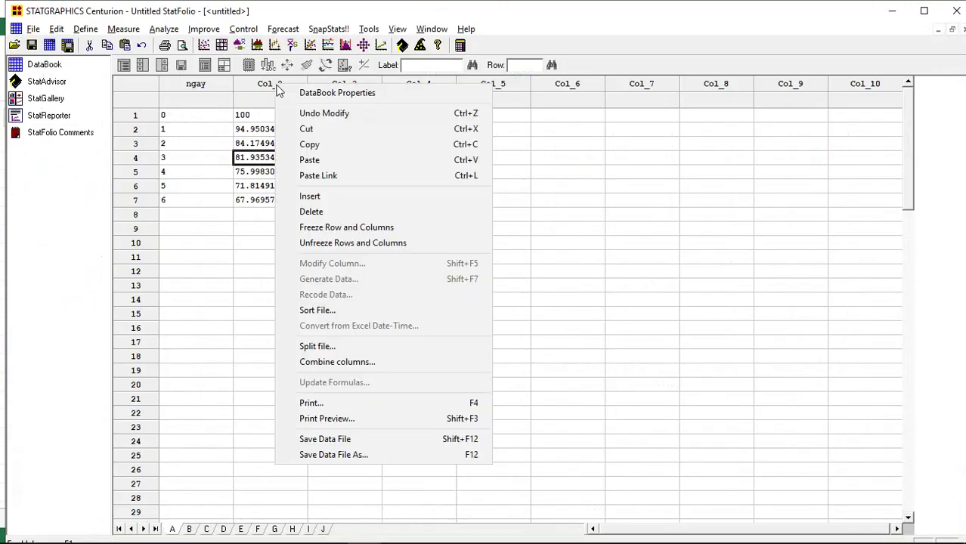
pyautogui.click(263, 87)
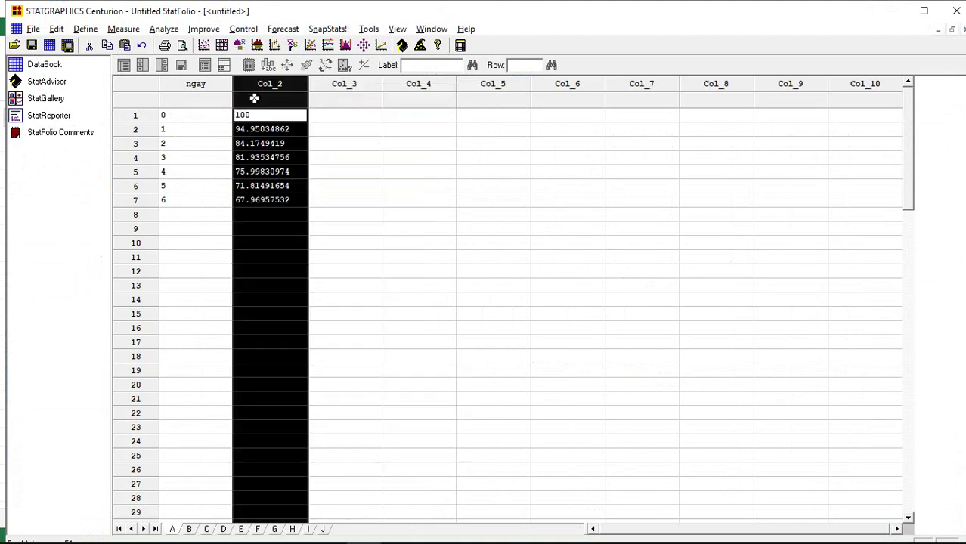
pyautogui.doubleClick(262, 87)
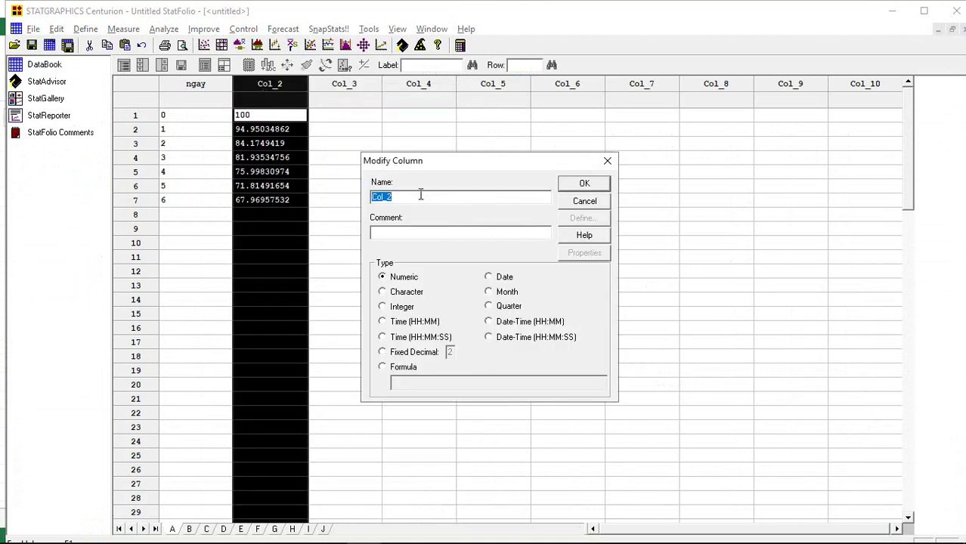
pyautogui.write('% x -1')
pyautogui.click(578, 186)
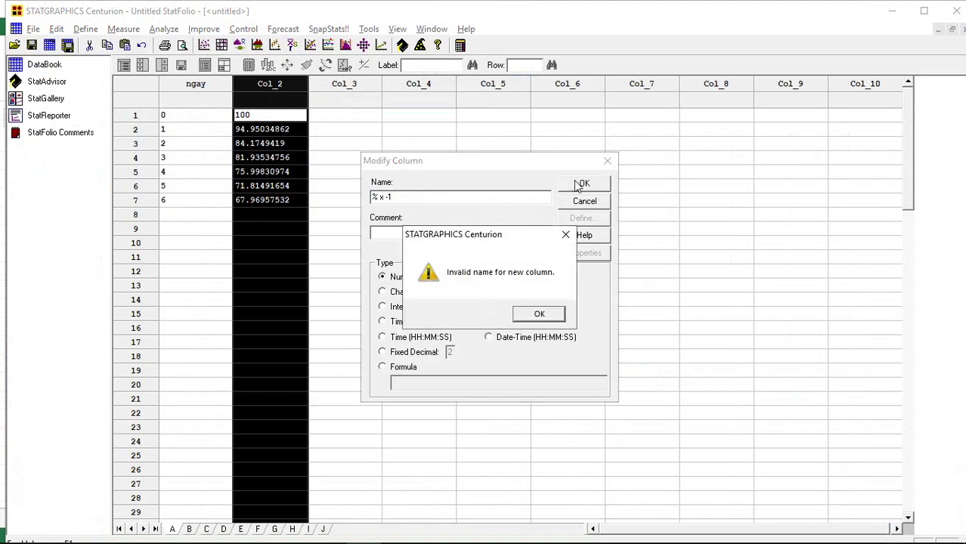
pyautogui.click(539, 316)
# Correct the second column's name to '% x_1' with an underscore
pyautogui.click(390, 198)
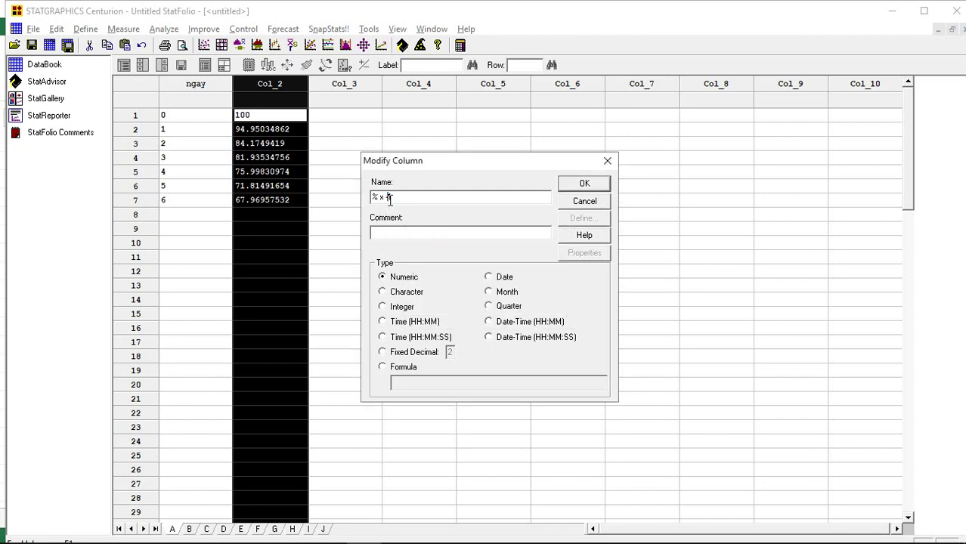
pyautogui.click(387, 197)
pyautogui.write('_1')
pyautogui.click(583, 184)
pyautogui.click(332, 203)
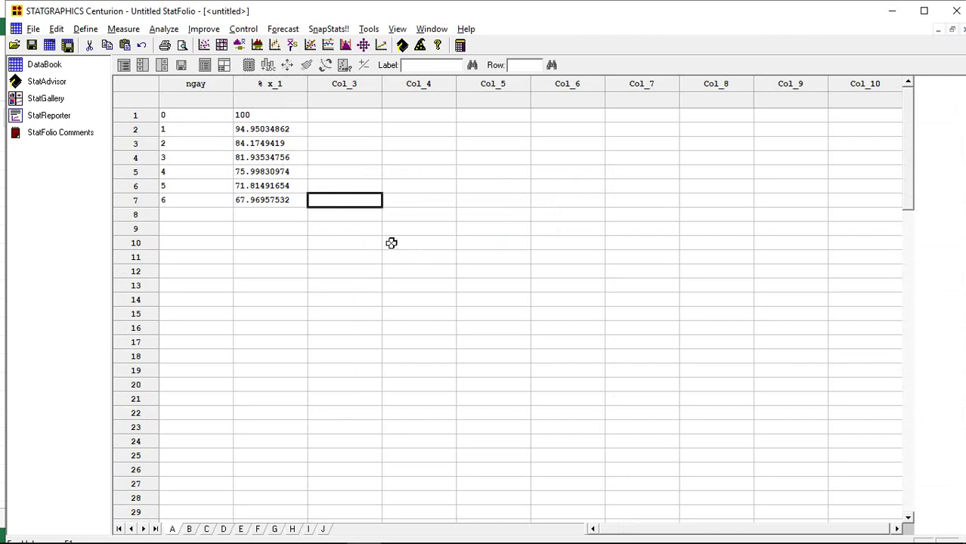
pyautogui.click(279, 155)
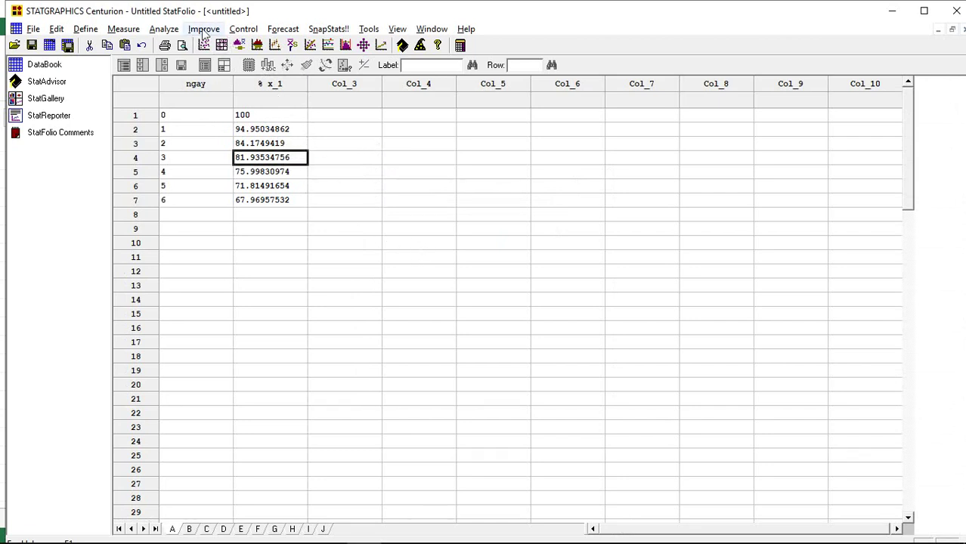
# Run Improve > Regression Analysis > One Factor > Polynomial Regression with Y = % x_1 and X = ngay
pyautogui.click(164, 28)
pyautogui.moveTo(182, 47)
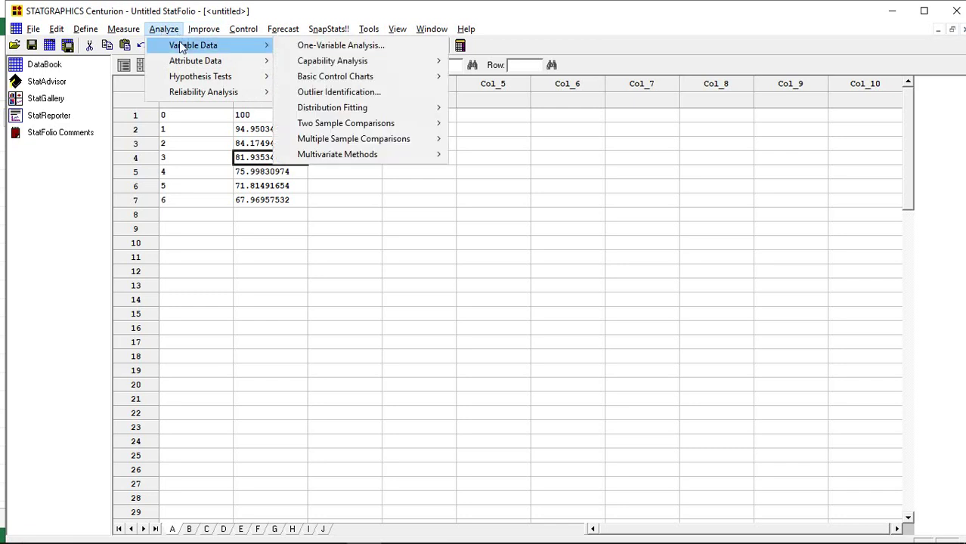
pyautogui.moveTo(203, 33)
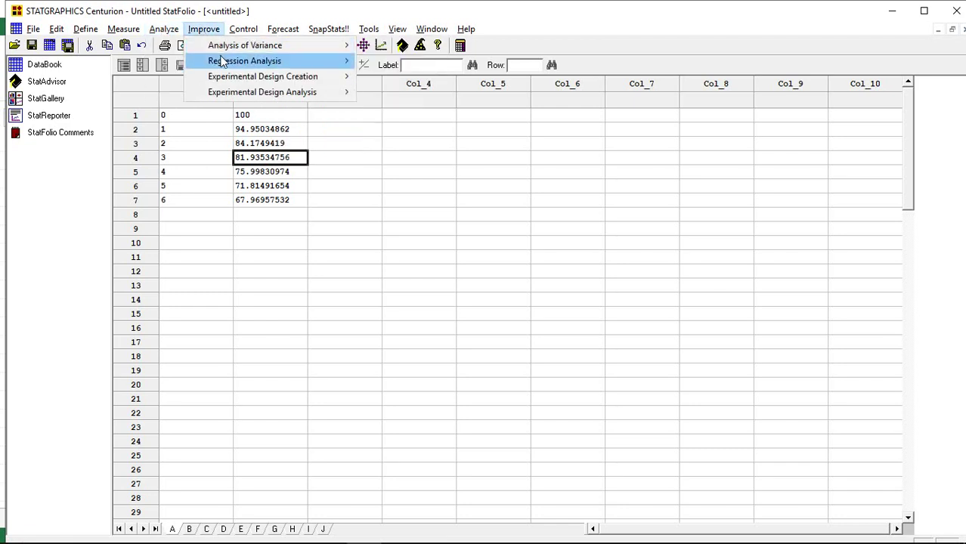
pyautogui.moveTo(227, 62)
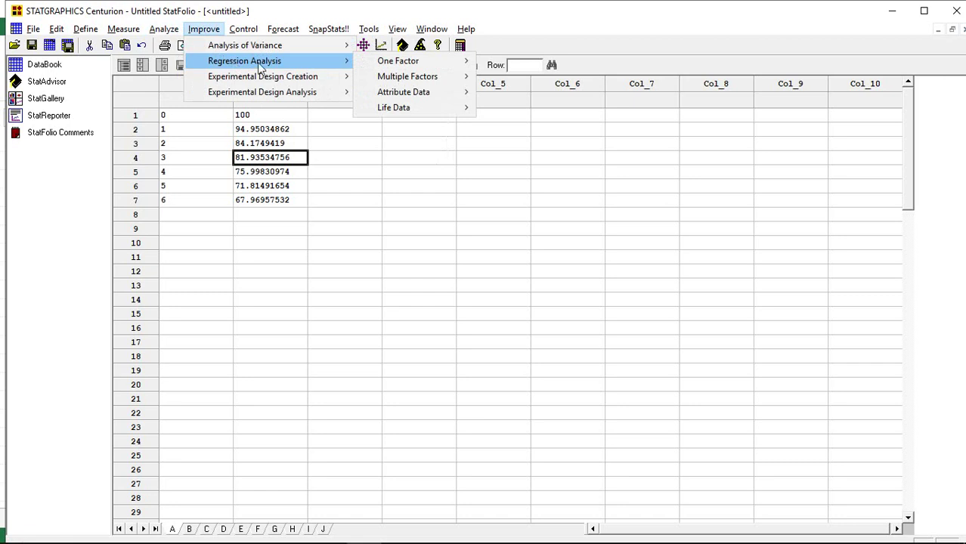
pyautogui.moveTo(407, 68)
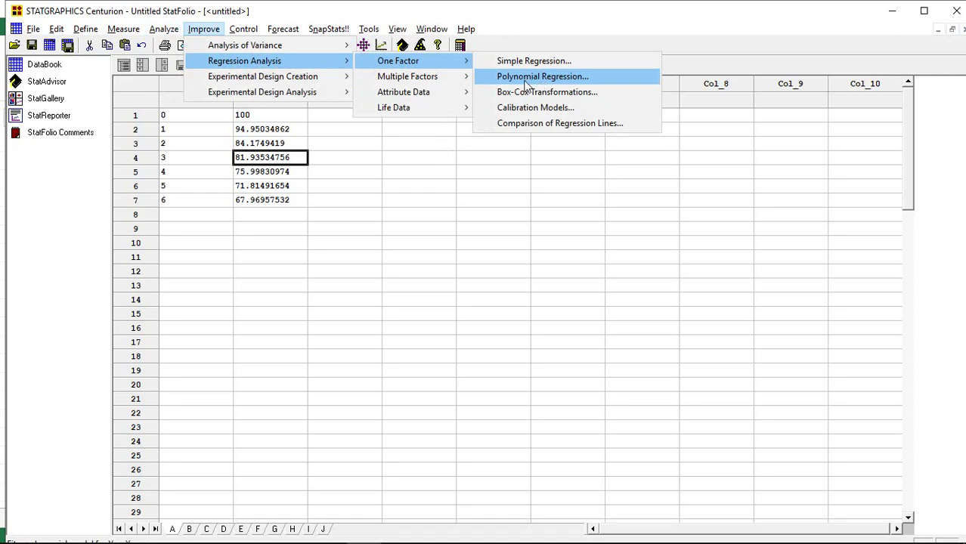
pyautogui.click(562, 82)
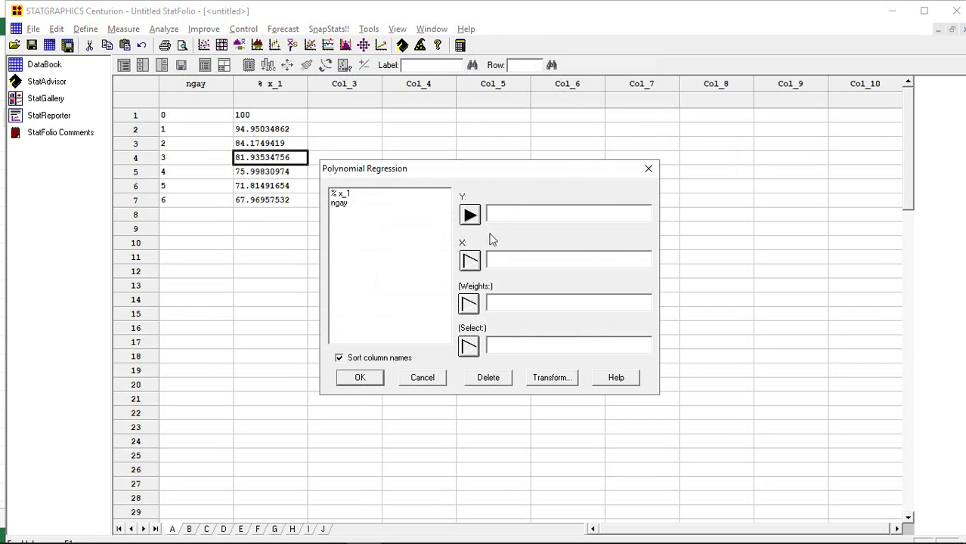
pyautogui.click(344, 195)
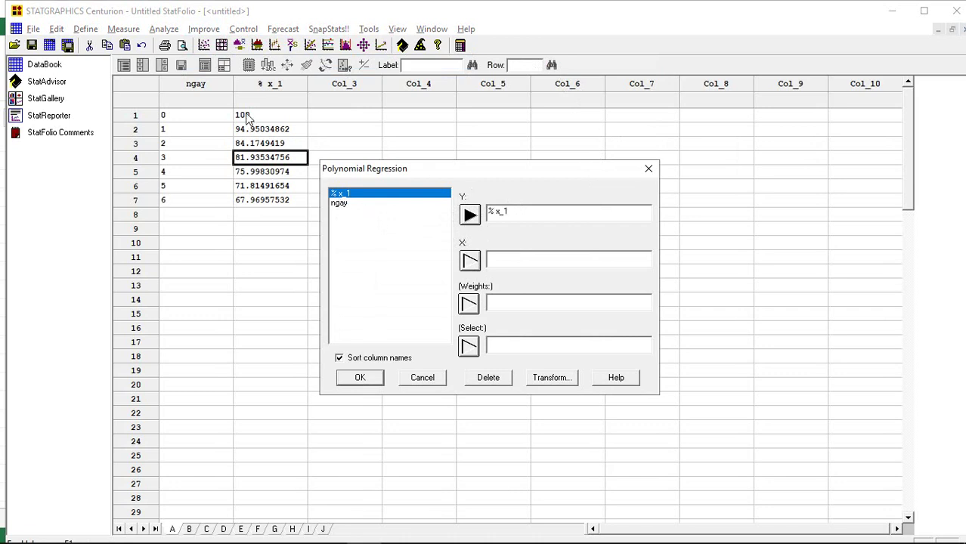
pyautogui.click(340, 204)
pyautogui.click(469, 263)
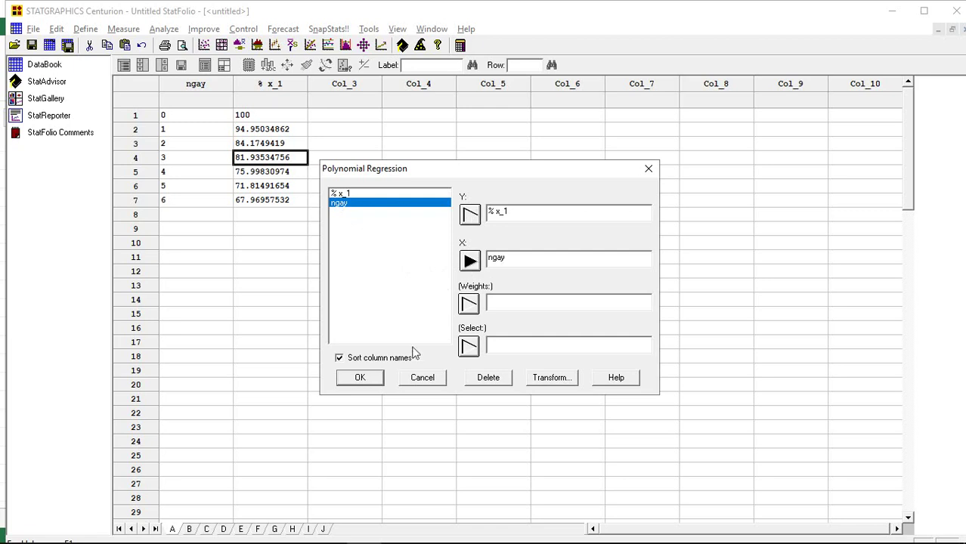
pyautogui.click(373, 381)
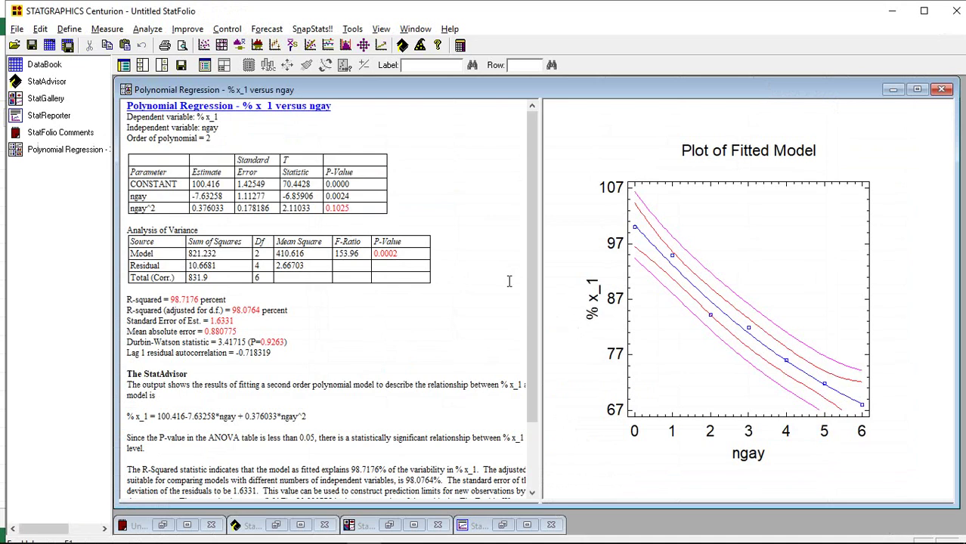
# Maximize the Polynomial Regression output window to fill the workspace
pyautogui.click(914, 91)
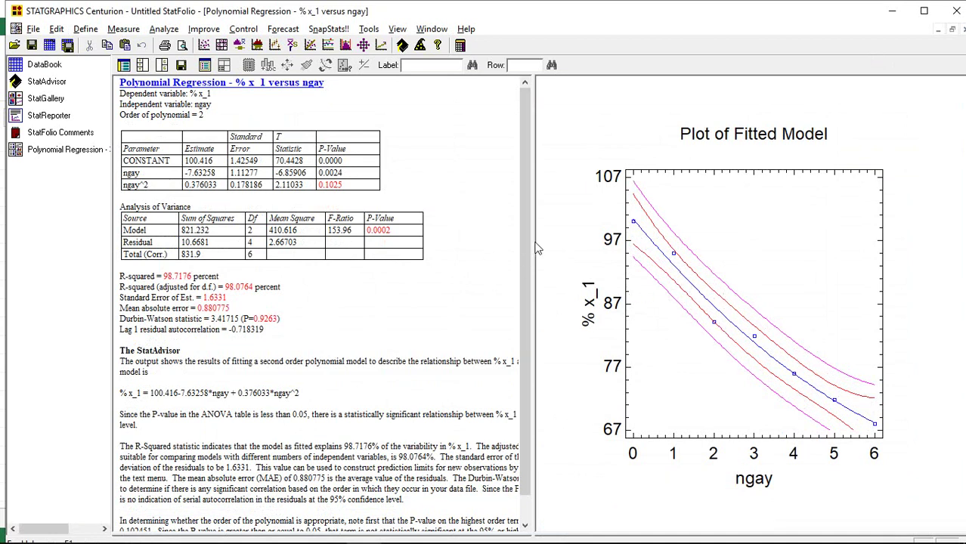
pyautogui.moveTo(527, 229)
pyautogui.mouseDown()
pyautogui.moveTo(529, 261)
pyautogui.moveTo(533, 225)
pyautogui.mouseUp()
# Check the Excel chart's polynomial trendline equation and R², then return to STATGRAPHICS' R-squared 98.7176% output
pyautogui.hotkey('alt', 'Tab')
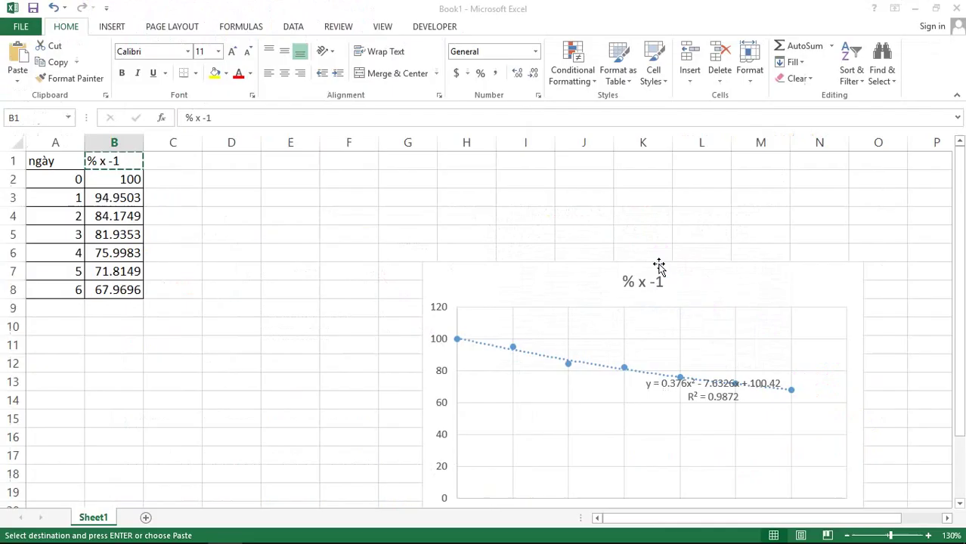
pyautogui.scroll(-3, 844, 362)
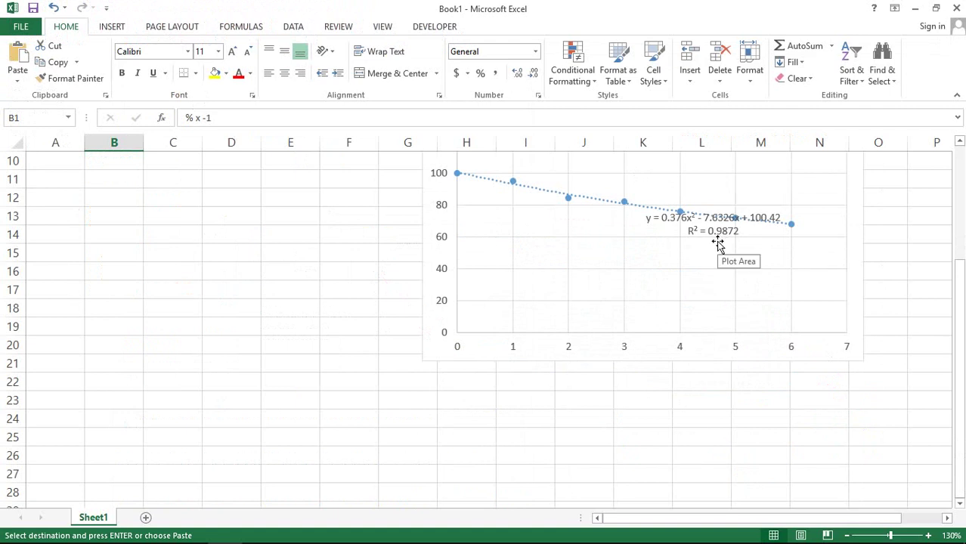
pyautogui.hotkey('alt', 'Tab')
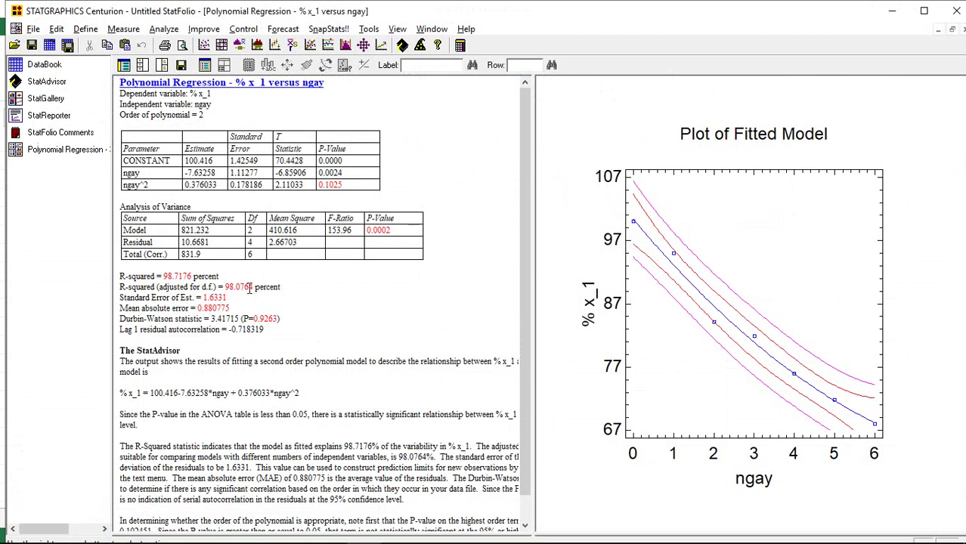
pyautogui.scroll(-1, 251, 323)
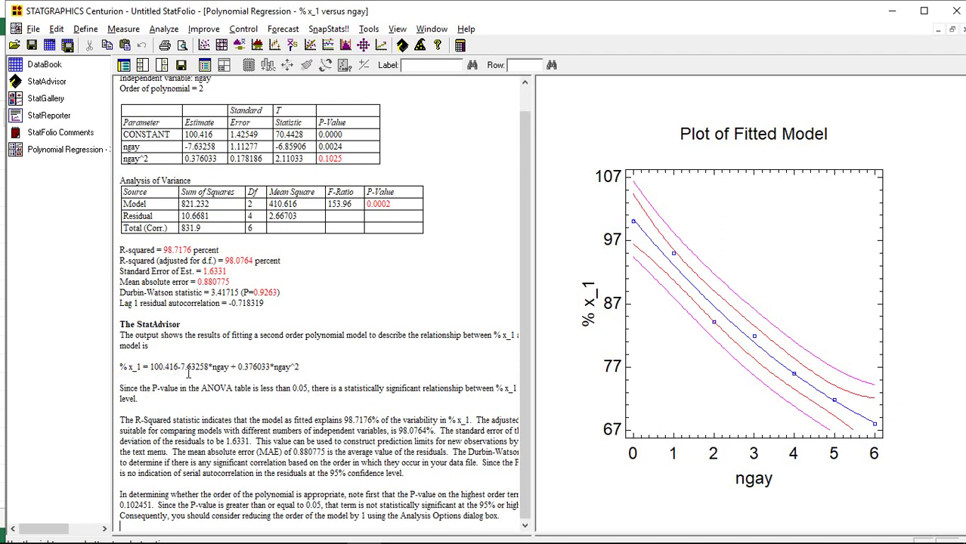
pyautogui.scroll(1, 223, 189)
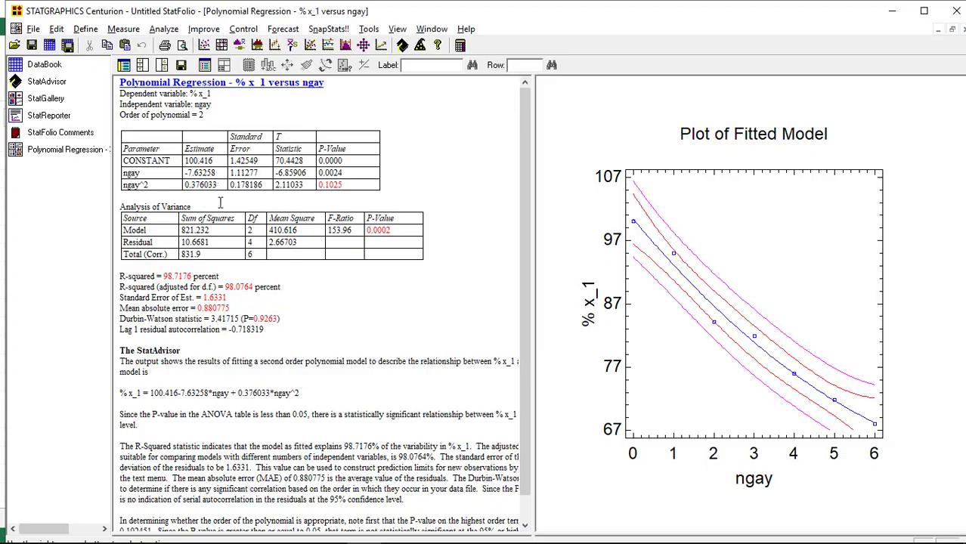
# Drag the Excel trendline equation and R² label down-left into the empty plot area below the curve
pyautogui.hotkey('alt', 'Tab')
pyautogui.scroll(1, 524, 320)
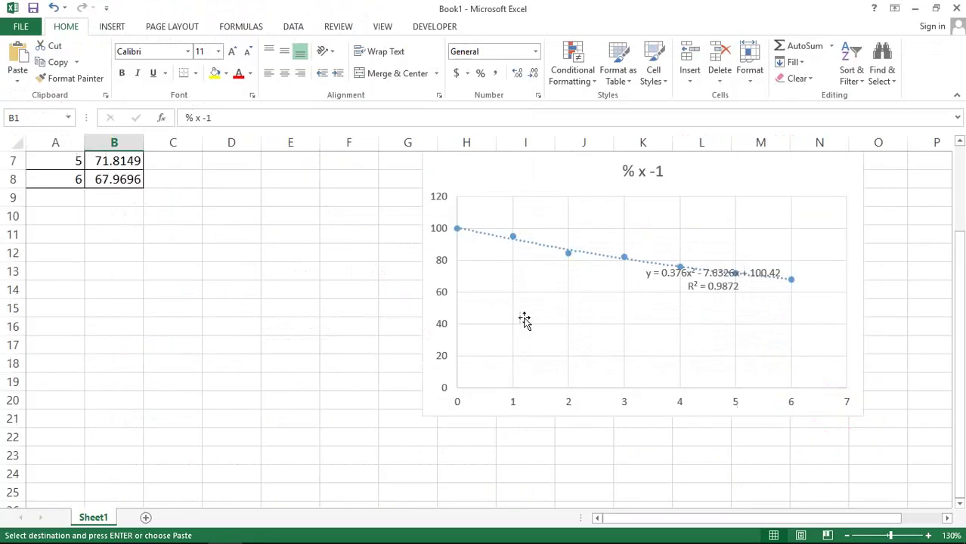
pyautogui.hotkey('alt', 'Tab')
pyautogui.hotkey('alt', 'Tab')
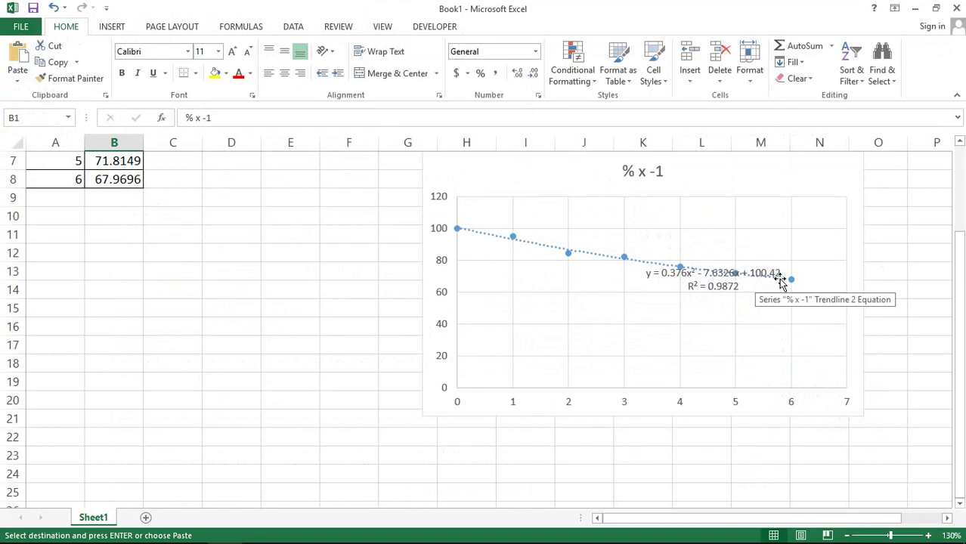
pyautogui.hotkey('alt', 'Tab')
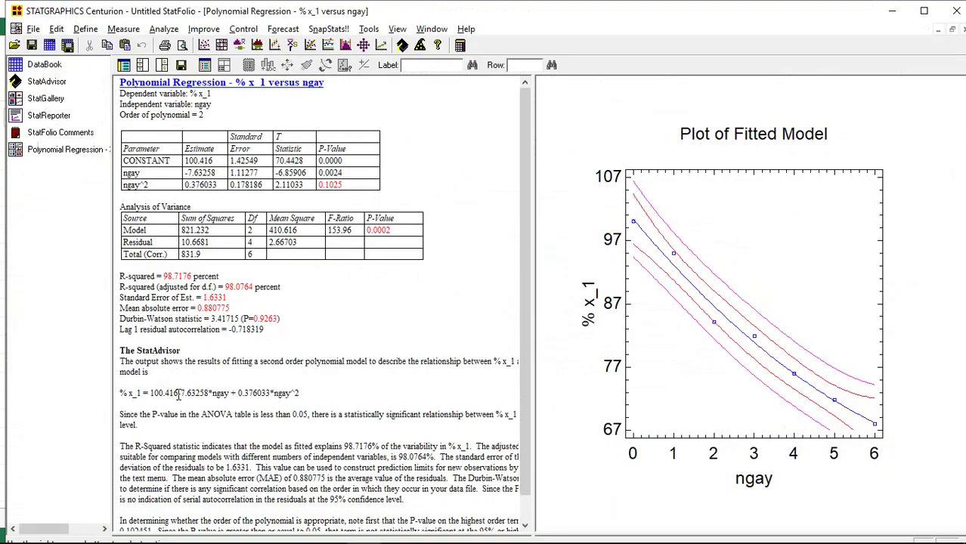
pyautogui.hotkey('alt', 'Tab')
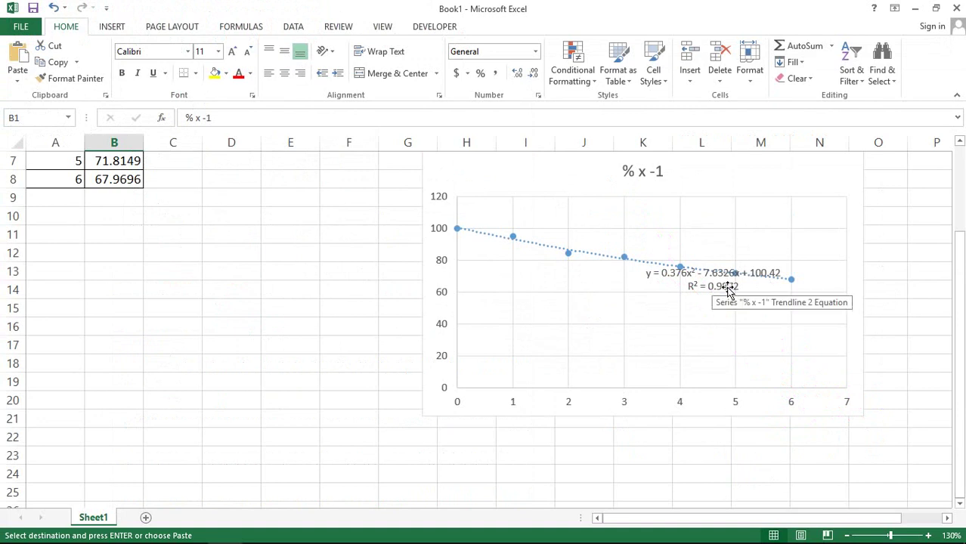
pyautogui.moveTo(714, 279); pyautogui.dragTo(588, 321)
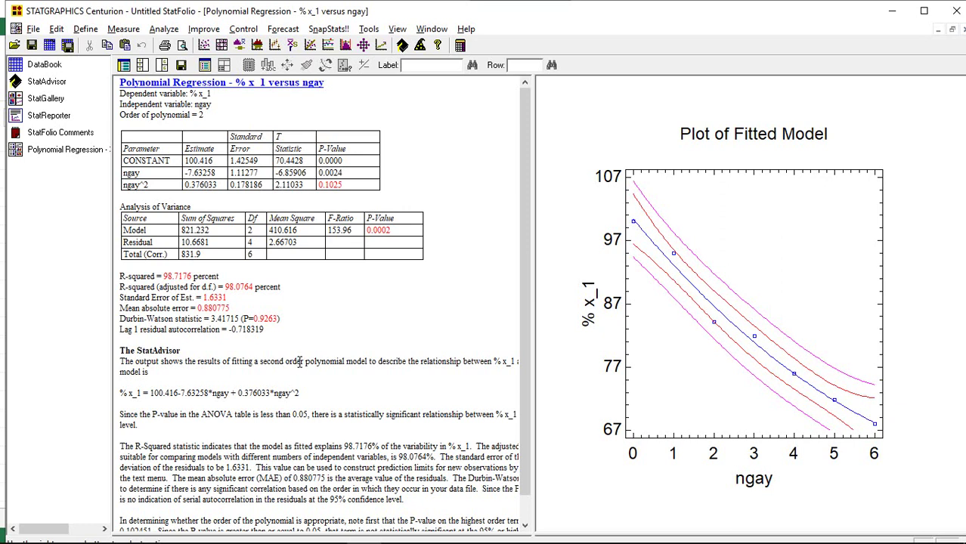
# Scroll down and back up through the STATGRAPHICS polynomial regression report
pyautogui.scroll(-1, 300, 362)
pyautogui.scroll(1, 300, 364)
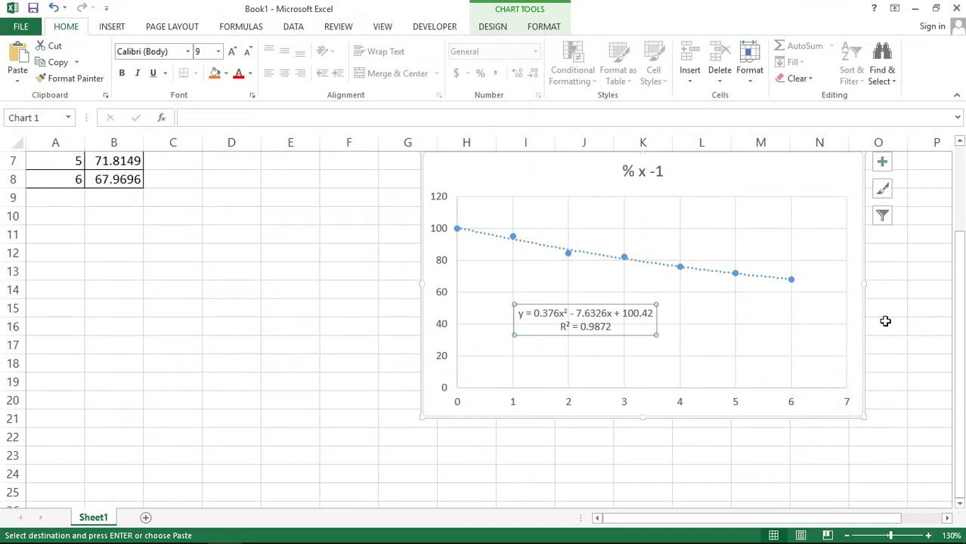
# Scroll Excel up to show the ngày and % x -1 data in rows 1–8 beside the chart
pyautogui.scroll(2, 592, 361)
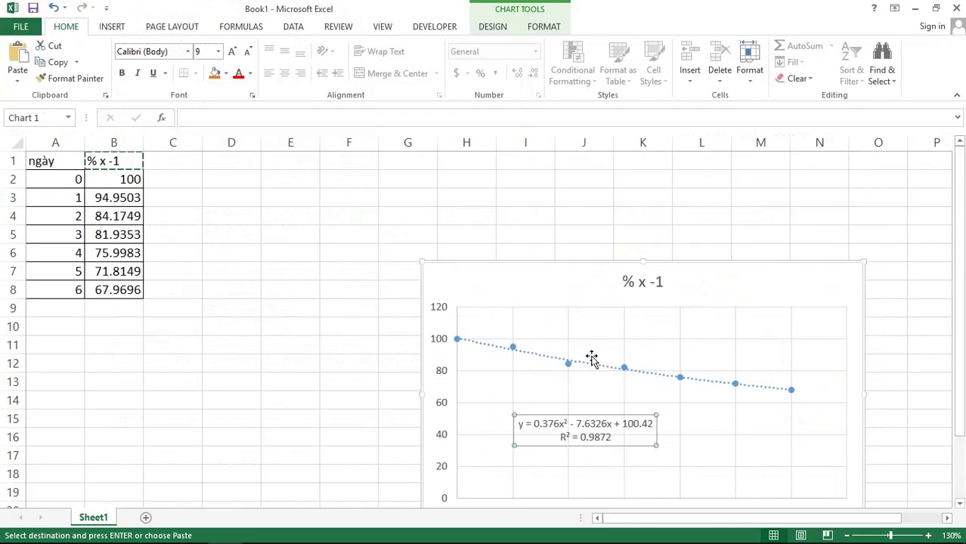